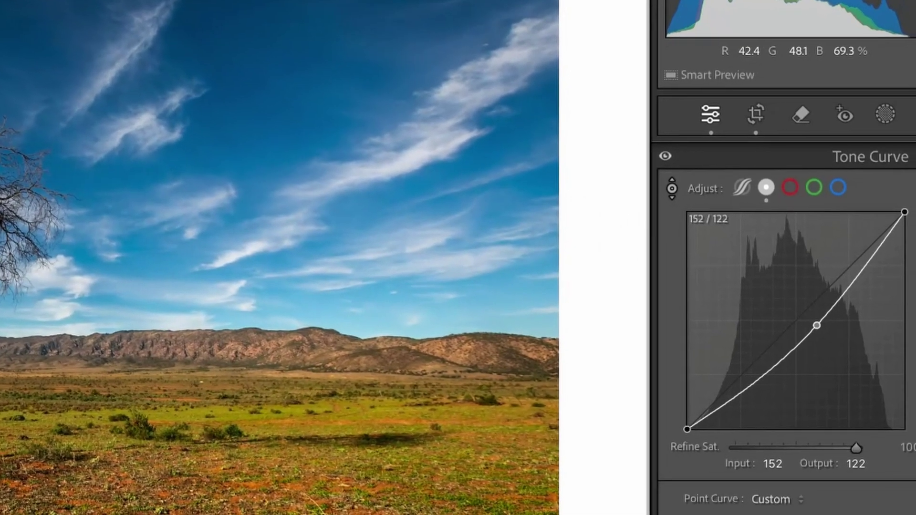
Step: Reshape the landscape photo's point tone curve through targeted adjustment on the sky and foreground, raising the input 152 point to output 164
drag(240, 196, 240, 174)
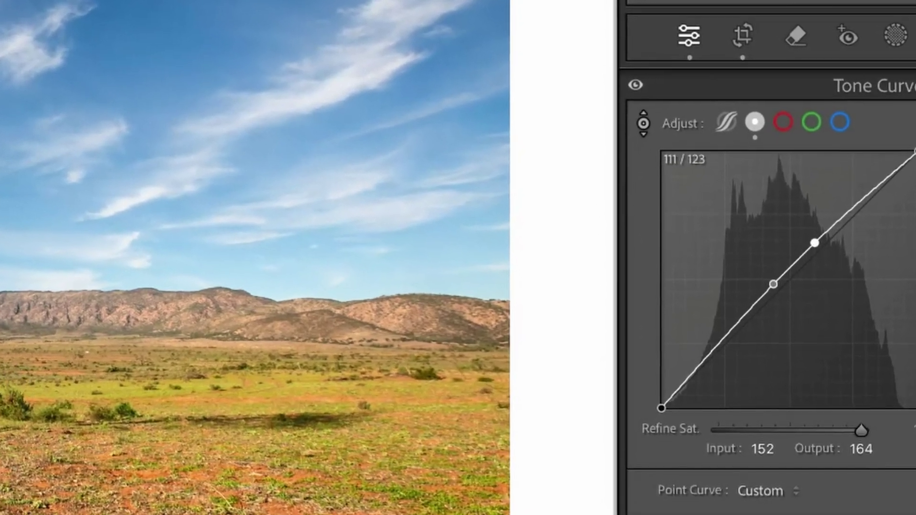
drag(71, 429, 72, 444)
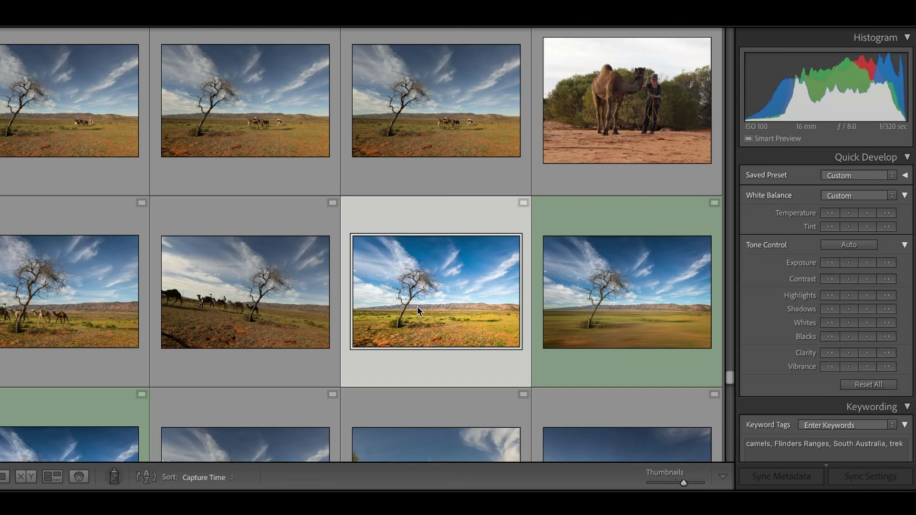
Step: Synchronize the edited tree photo's settings, with Masking included, to the three other tree photos in its row and the one directly above it
shift+click(565, 276)
shift+click(254, 302)
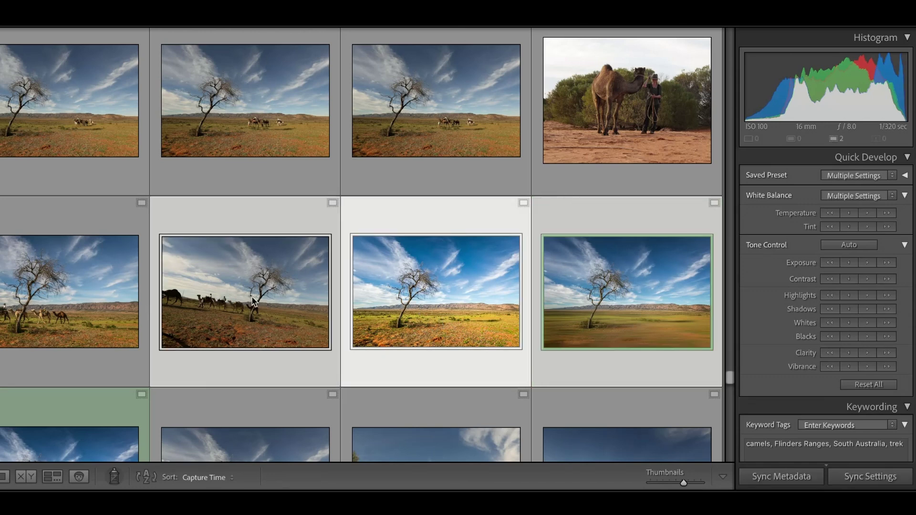
ctrl+click(49, 296)
ctrl+click(428, 101)
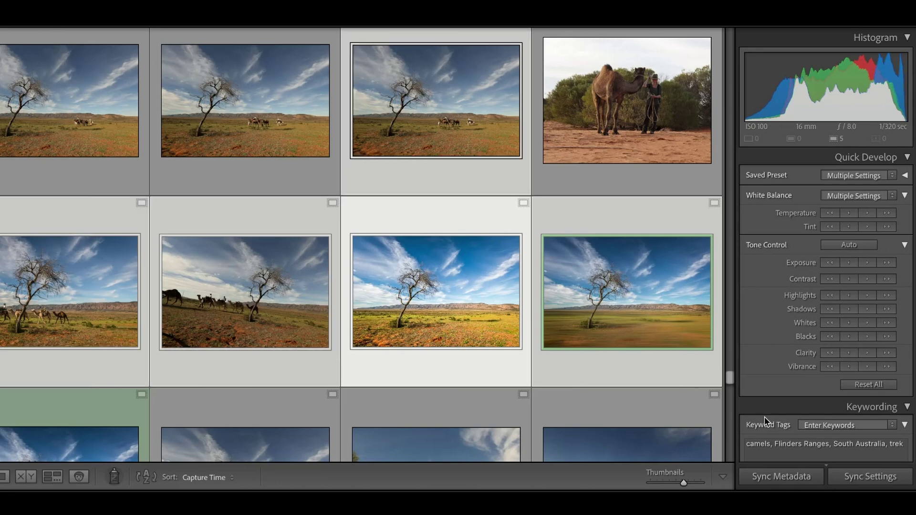
click(867, 478)
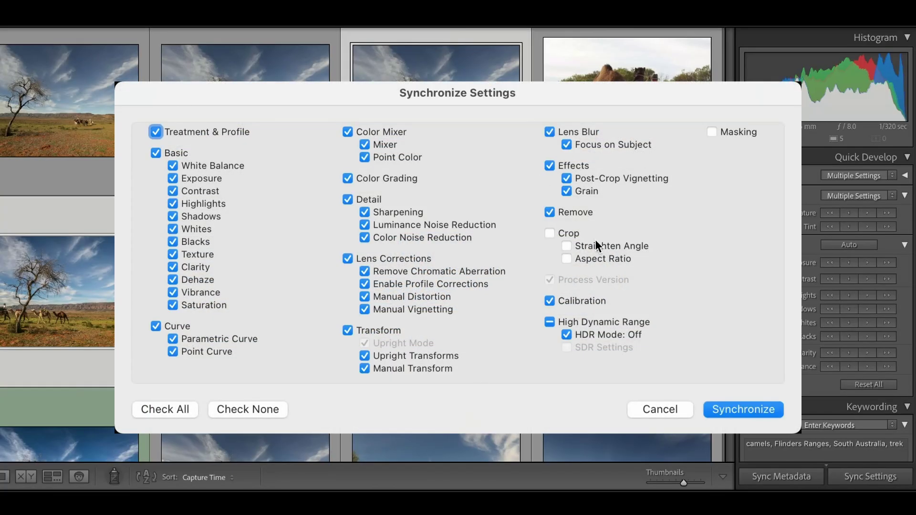
click(712, 133)
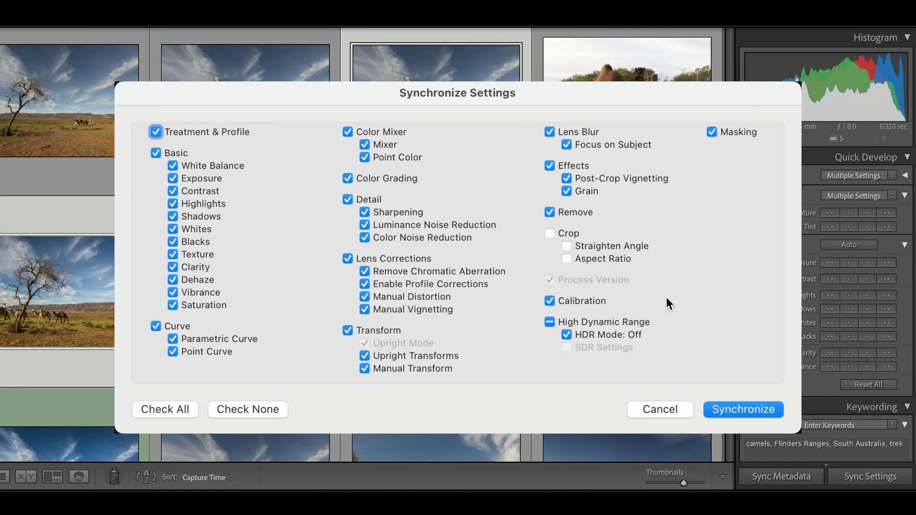
click(746, 408)
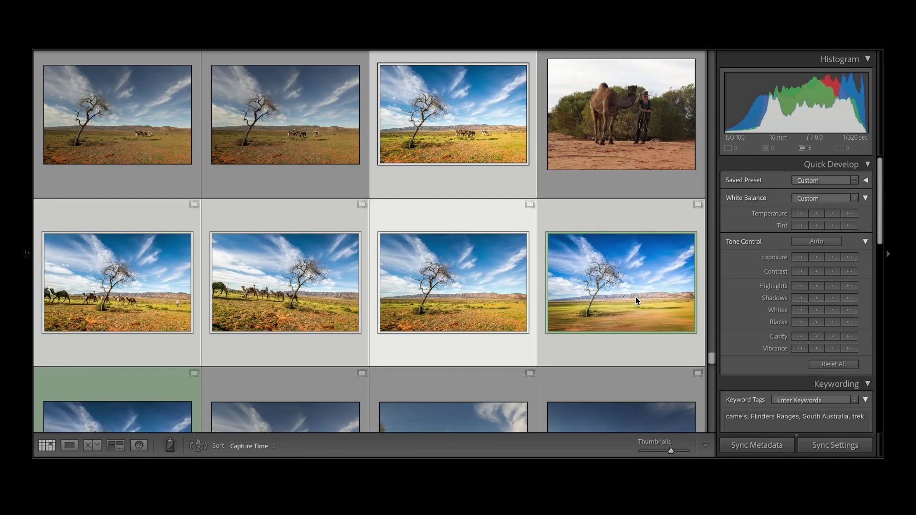
Step: Open the edited tree photo for developing and extend the selection to further photos in the filmstrip
scroll(553, 297, up, 1)
click(471, 297)
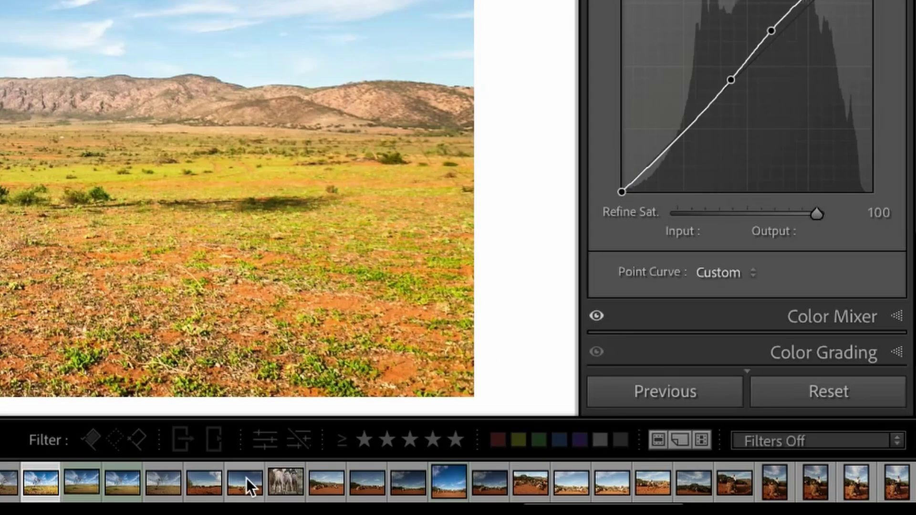
shift+click(372, 444)
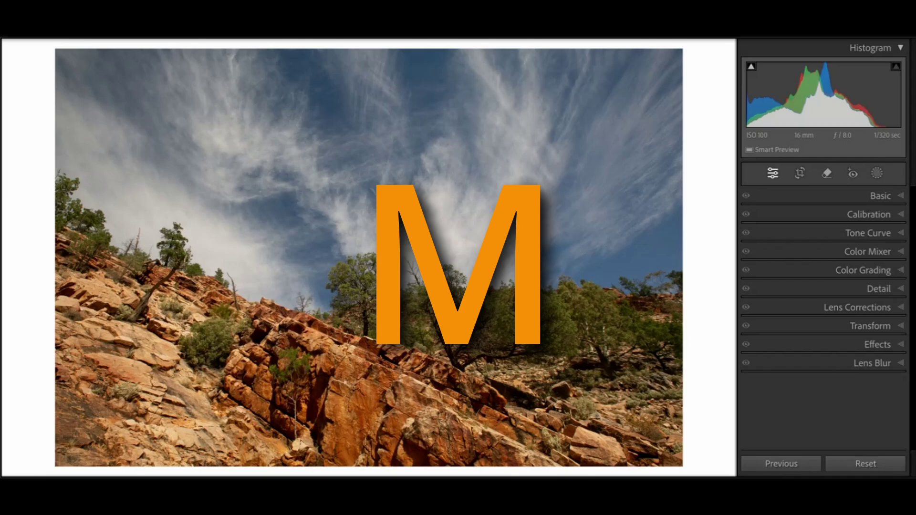
Step: Add a linear gradient mask from the top of the sky down to the treetops, with Exposure at 0.94
key(m)
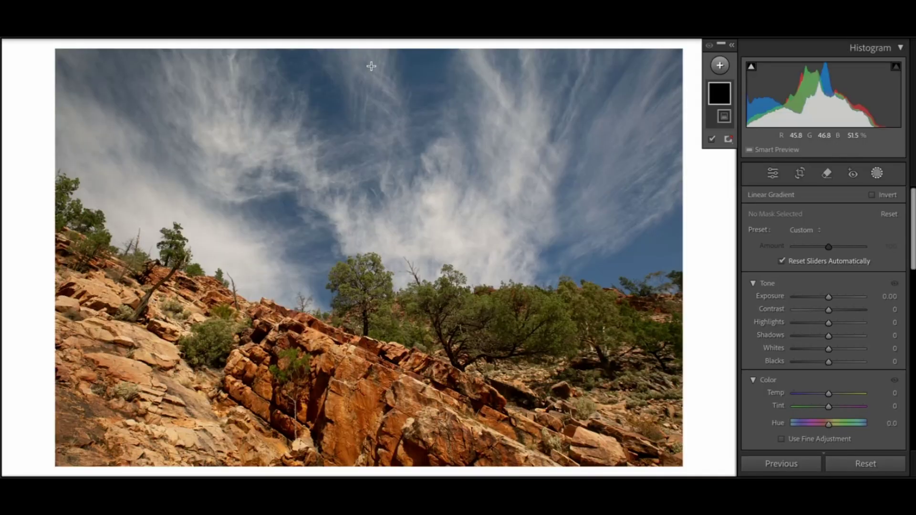
drag(371, 64, 363, 260)
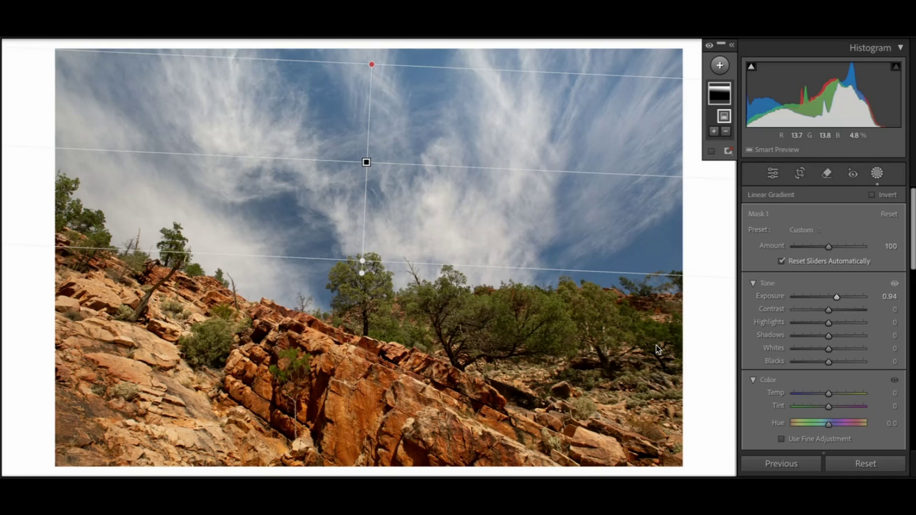
click(656, 345)
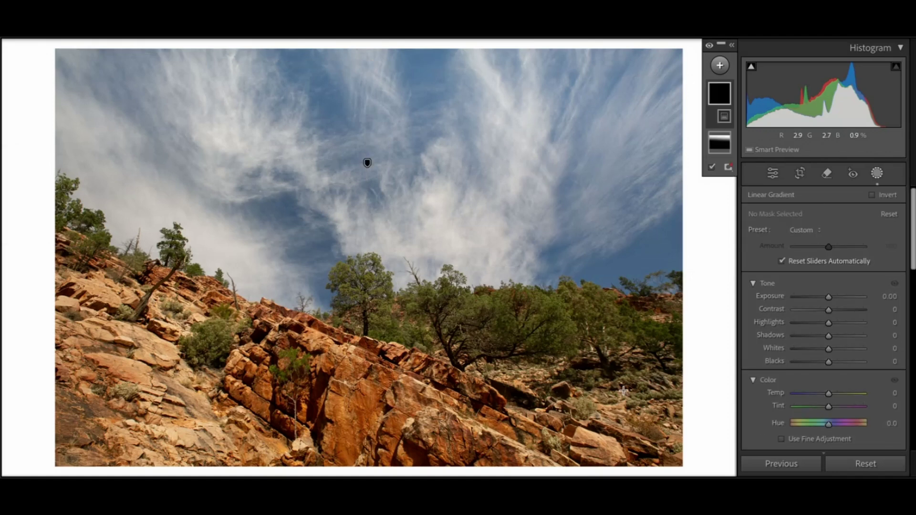
Step: Add linear gradient masks over the photo's lower-right and lower-left rocky corners, and slightly lower the lower-left gradient's exposure
drag(639, 435, 613, 327)
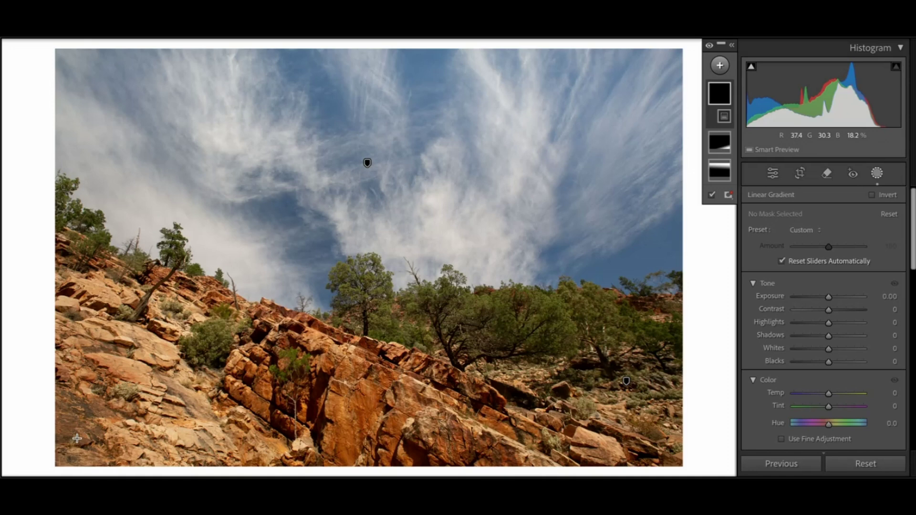
drag(77, 438, 193, 281)
drag(828, 296, 825, 296)
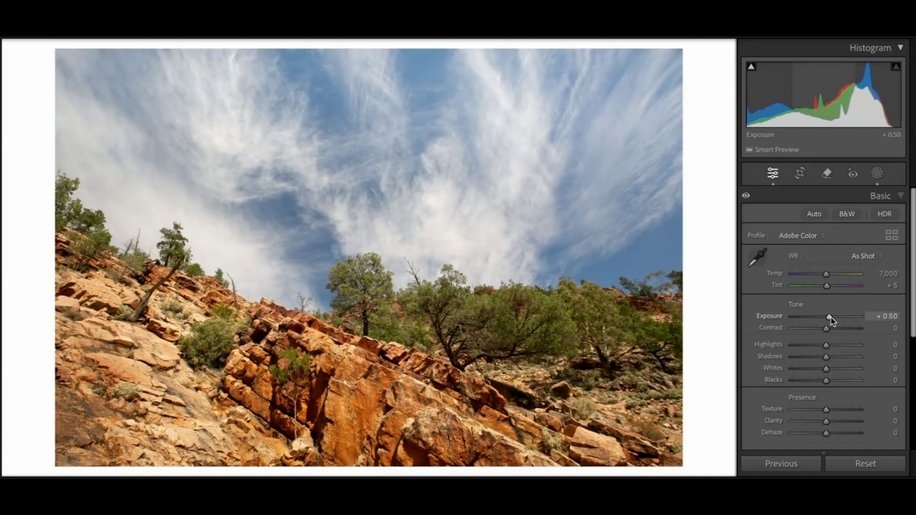
Step: Reselect the sky gradient mask, shift it down towards the trees, and set its Exposure to -0.59
key(m)
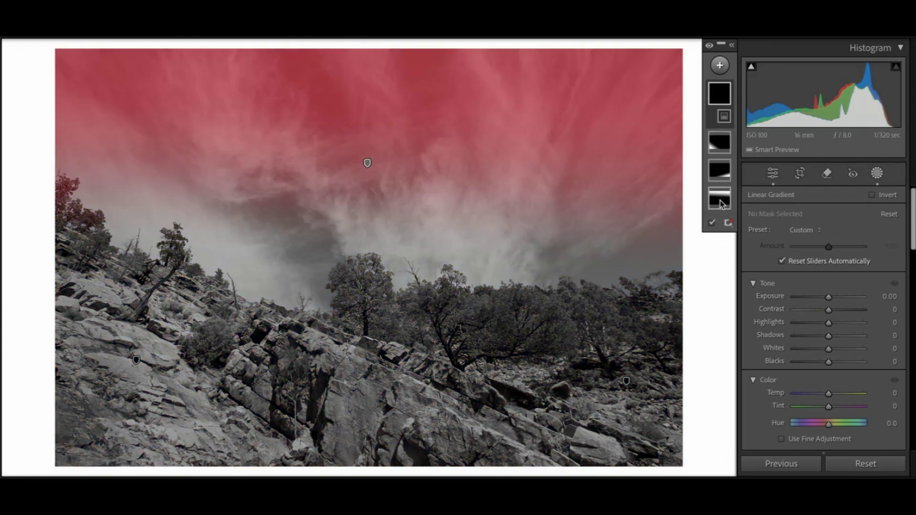
click(367, 163)
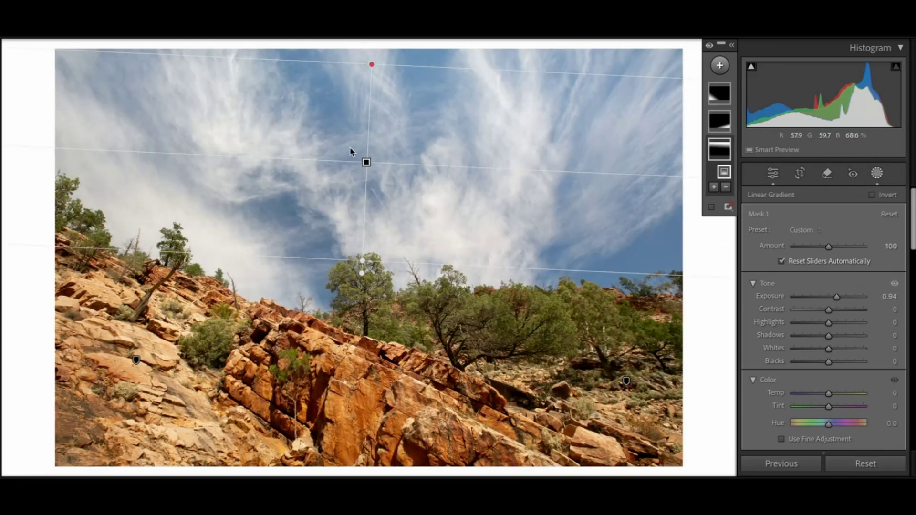
drag(366, 163, 401, 211)
drag(836, 297, 824, 296)
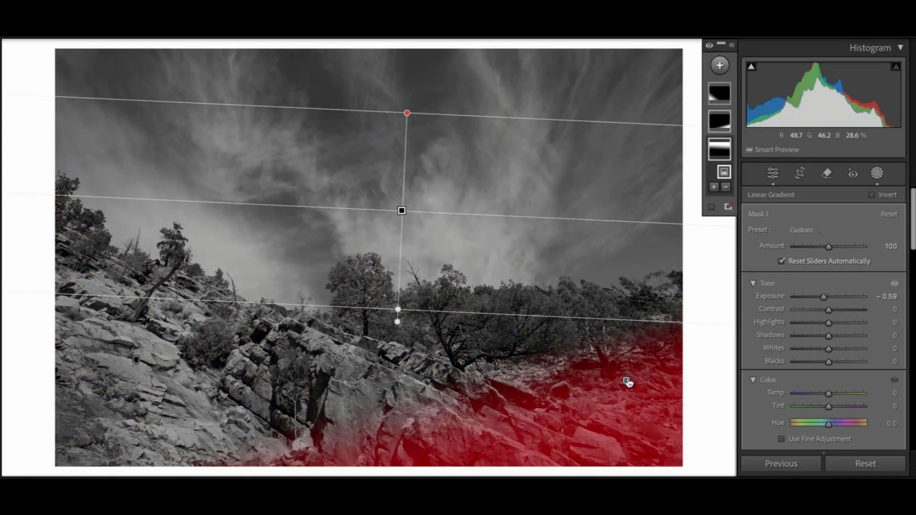
Step: Set the Exposure of the lower-right foreground gradient to -0.66 and select the lower-left gradient
click(627, 382)
drag(826, 297, 824, 297)
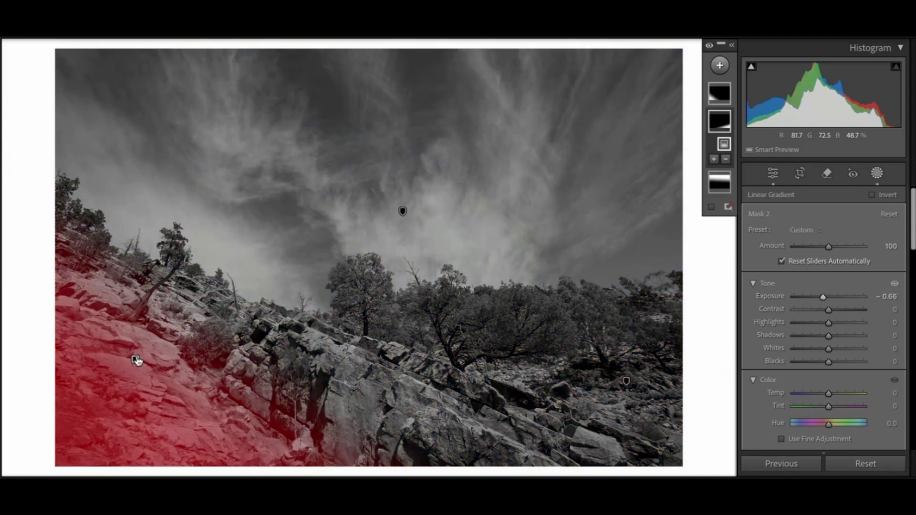
click(136, 361)
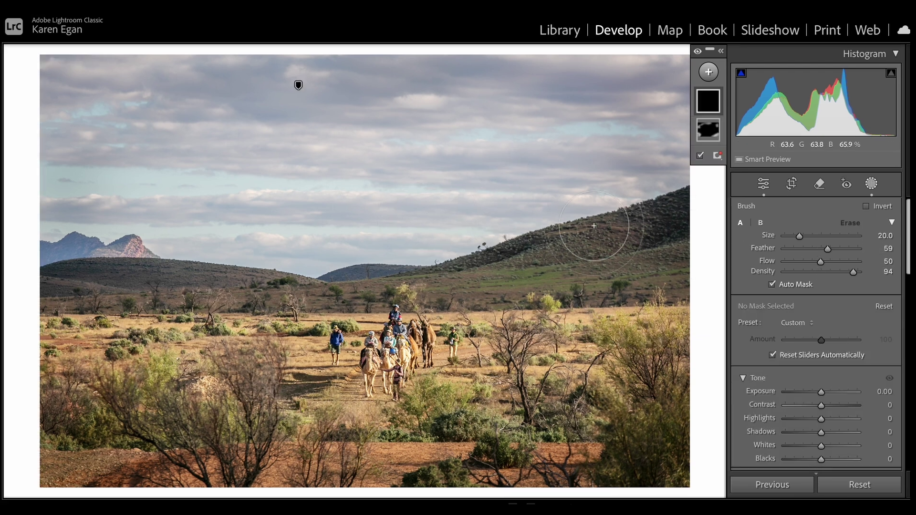
Step: Set the new brush mask's Exposure to 0.91 and paint the sunlit plain around the camel train at brush size 16
drag(820, 391, 829, 392)
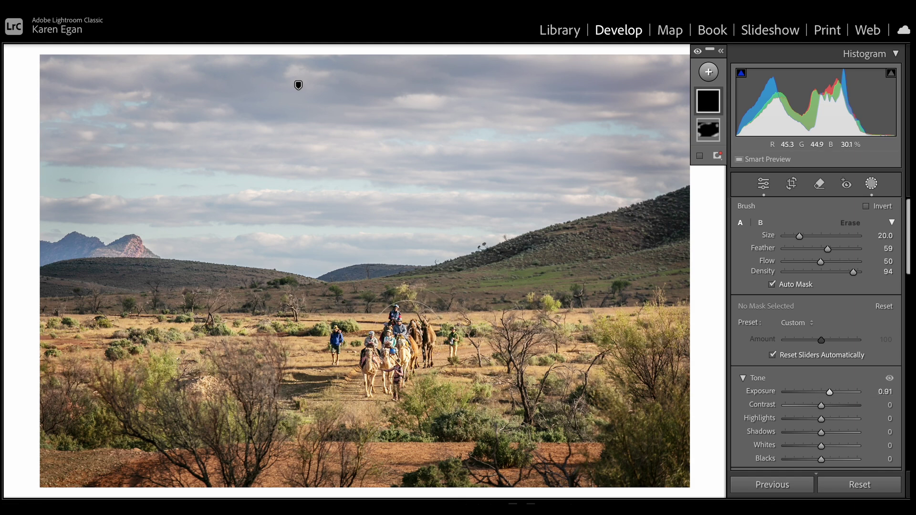
key(shift+w)
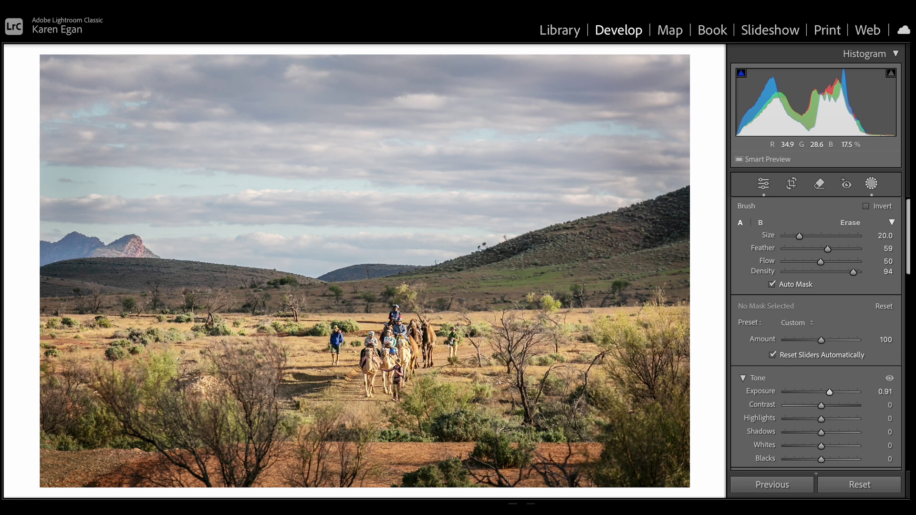
key(shift+w)
key(bracketleft)
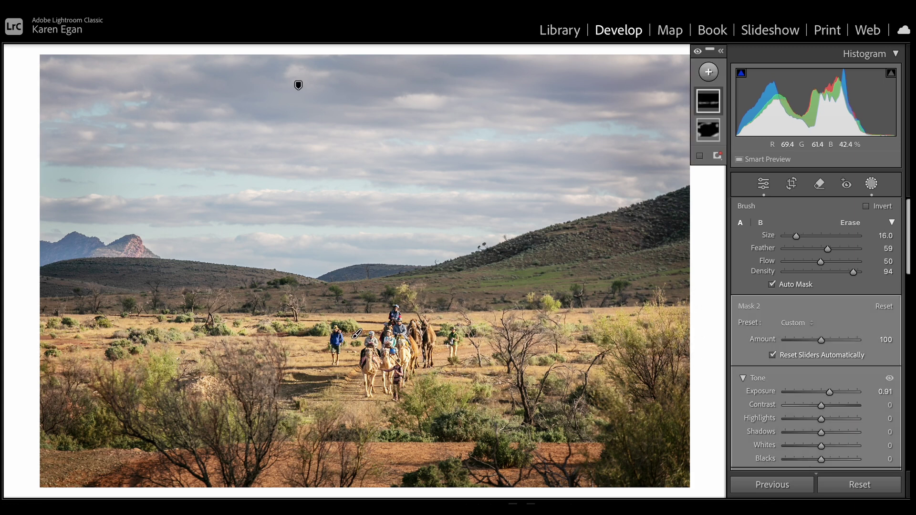
Step: Reduce the brush size to 13 and extend the mask over the right hillside, the left foothills and the plain
key(bracketleft)
key(bracketleft)
mouse_move(540, 283)
mouse_down()
mouse_move(499, 269)
mouse_move(483, 286)
mouse_move(681, 270)
mouse_move(598, 279)
mouse_up()
click(514, 263)
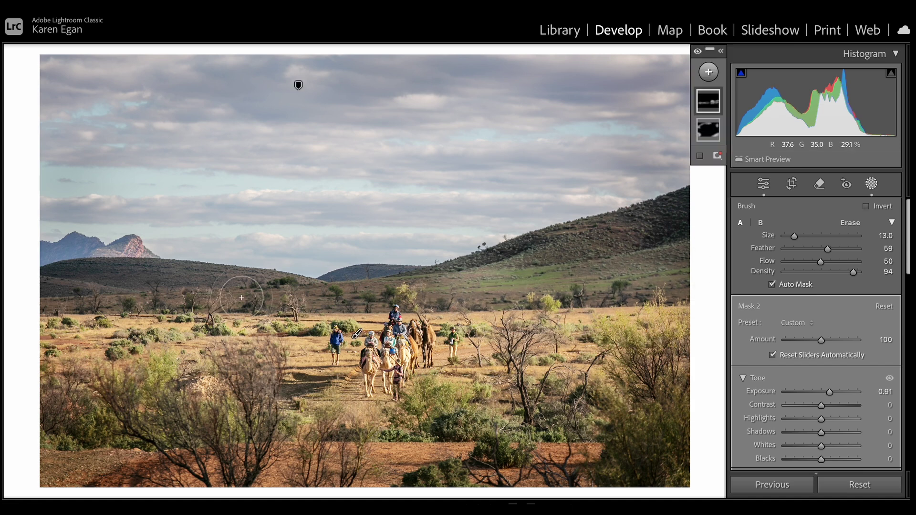
mouse_move(242, 297)
mouse_down()
mouse_move(168, 299)
mouse_move(218, 302)
mouse_up()
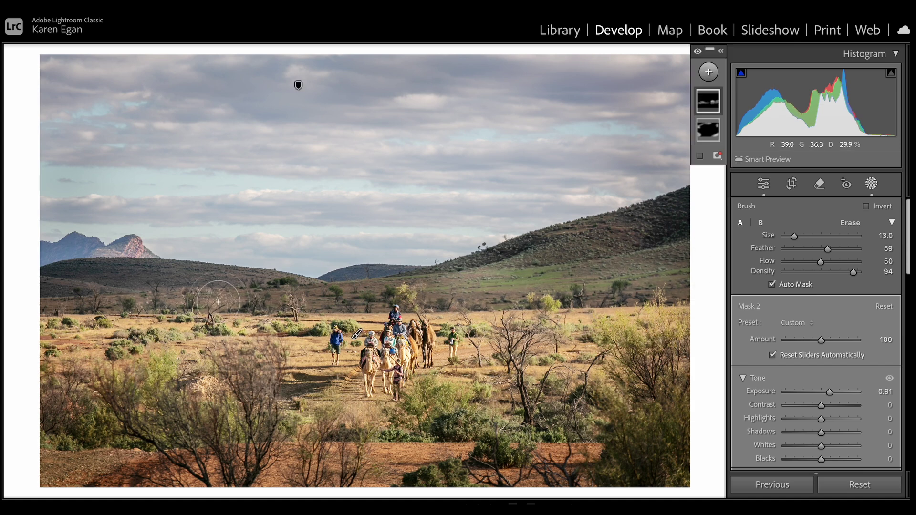
mouse_move(62, 357)
mouse_down()
mouse_move(54, 333)
mouse_move(158, 325)
mouse_move(656, 343)
mouse_move(591, 300)
mouse_up()
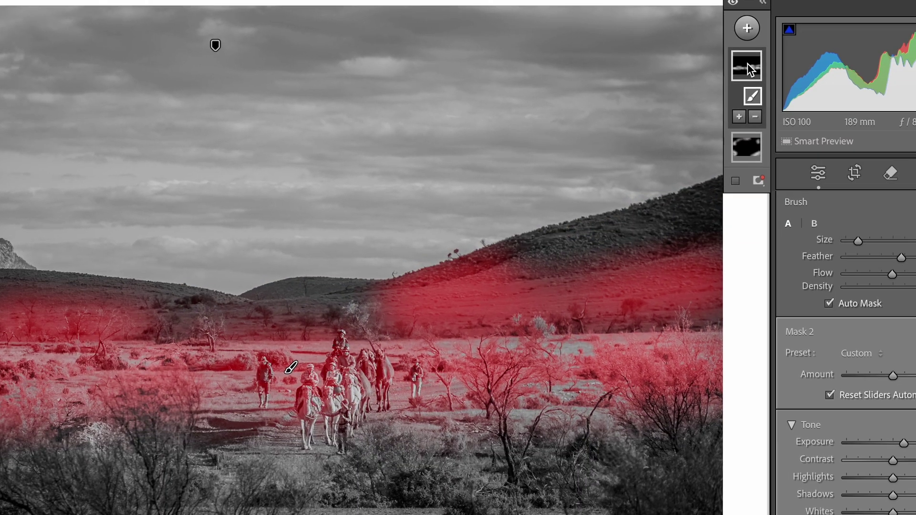
Step: Subtract the camels and riders from the brushed mask with an Objects selection, and inspect the overlay around them up close
mouse_move(716, 145)
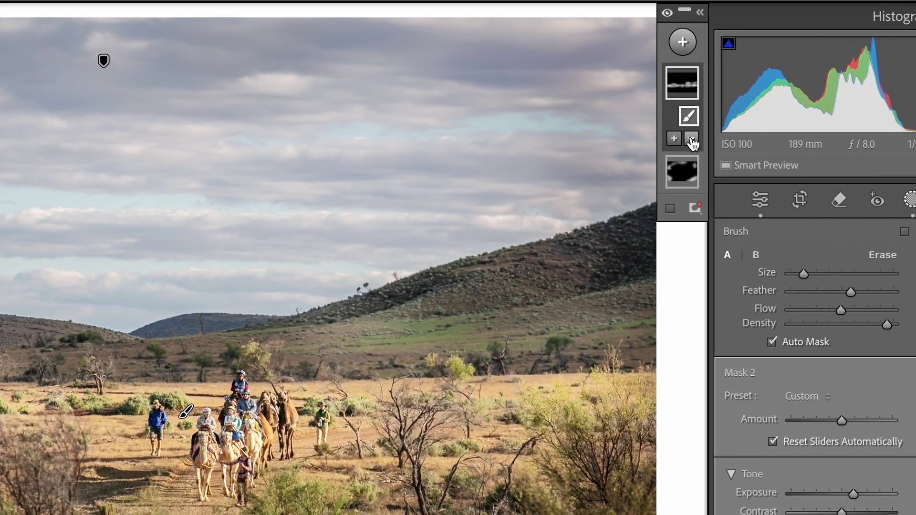
click(739, 123)
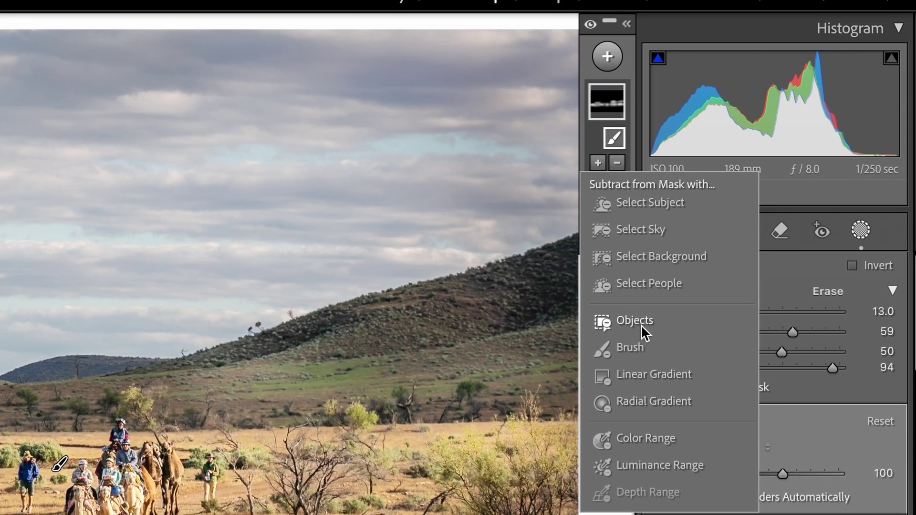
click(640, 324)
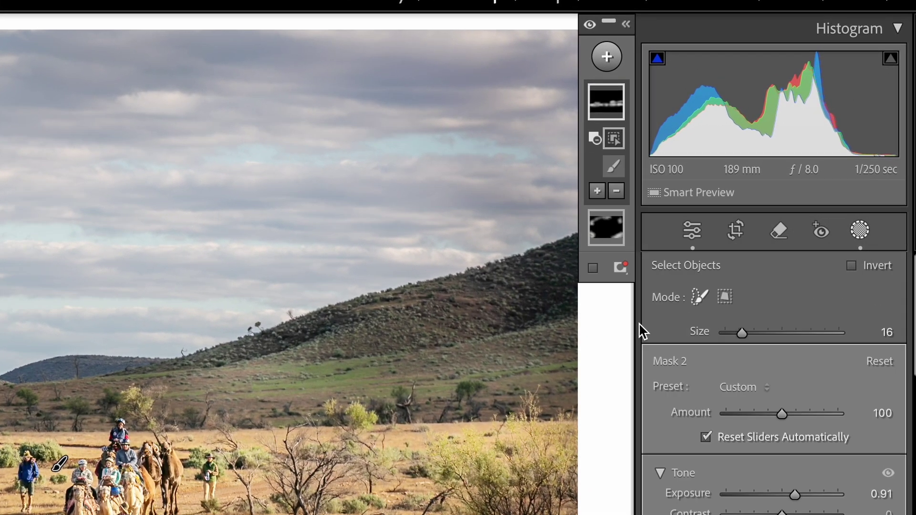
click(134, 457)
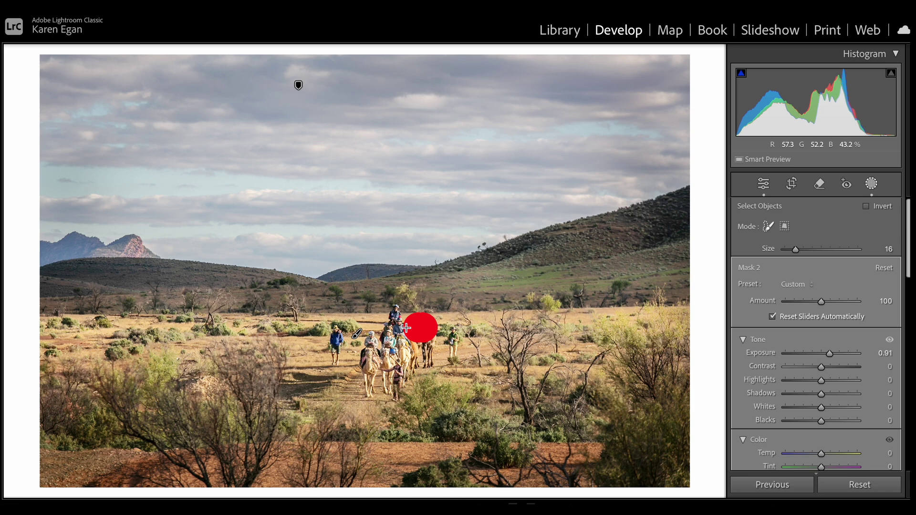
mouse_move(406, 327)
mouse_down()
mouse_move(362, 342)
mouse_move(416, 334)
mouse_move(366, 371)
mouse_move(405, 368)
mouse_move(389, 386)
mouse_move(432, 338)
mouse_move(466, 334)
mouse_move(354, 346)
mouse_up()
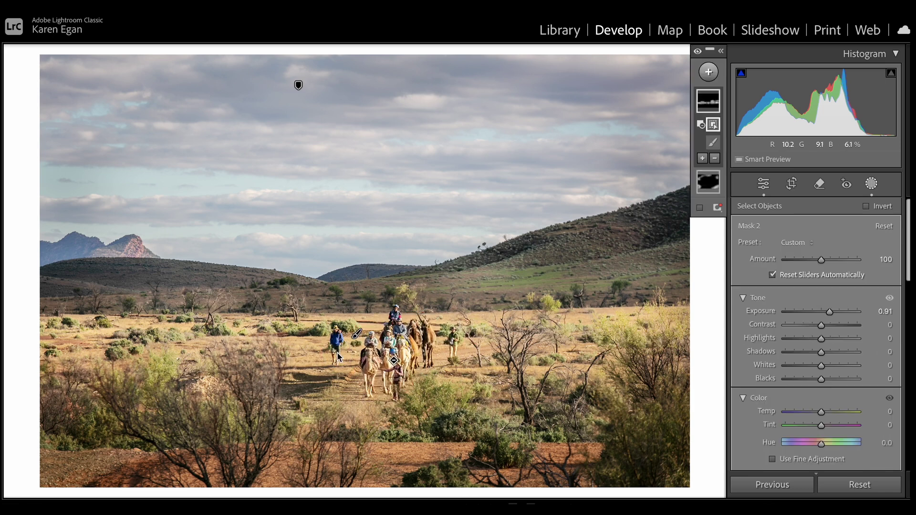
mouse_move(715, 101)
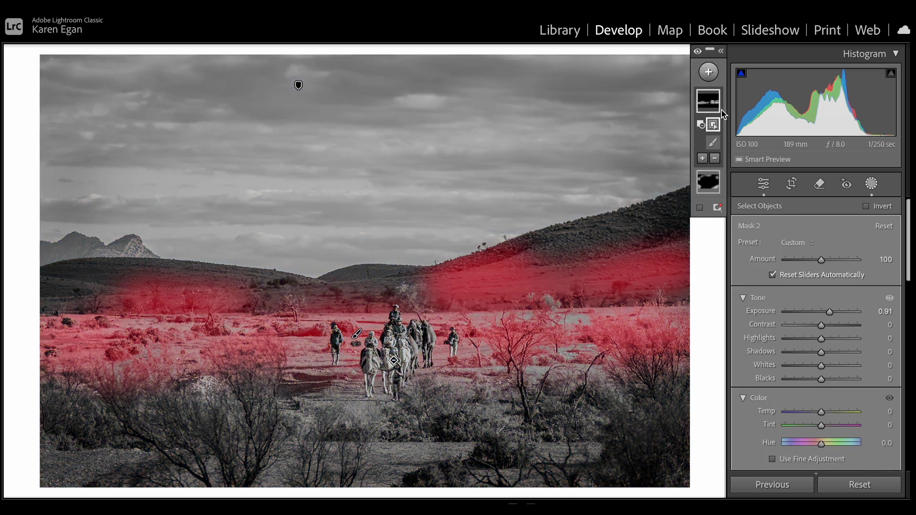
key(z)
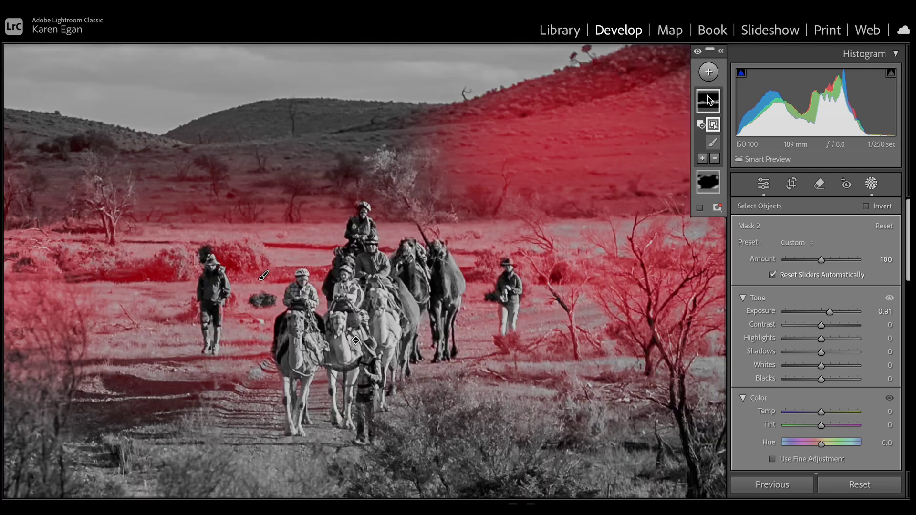
key(z)
key(k)
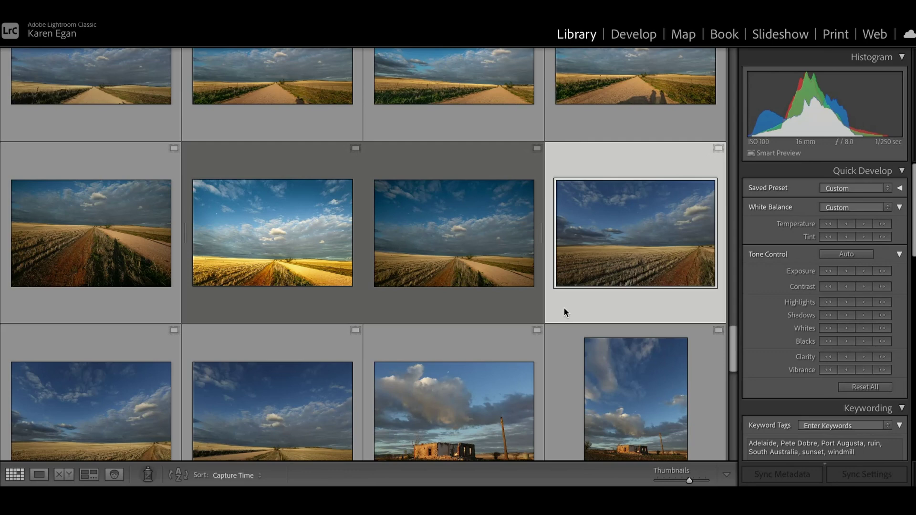
Step: Open the Remove tool on the harvested field photo, check for sensor spots with Visualize Spots, and turn that view off
key(q)
key(a)
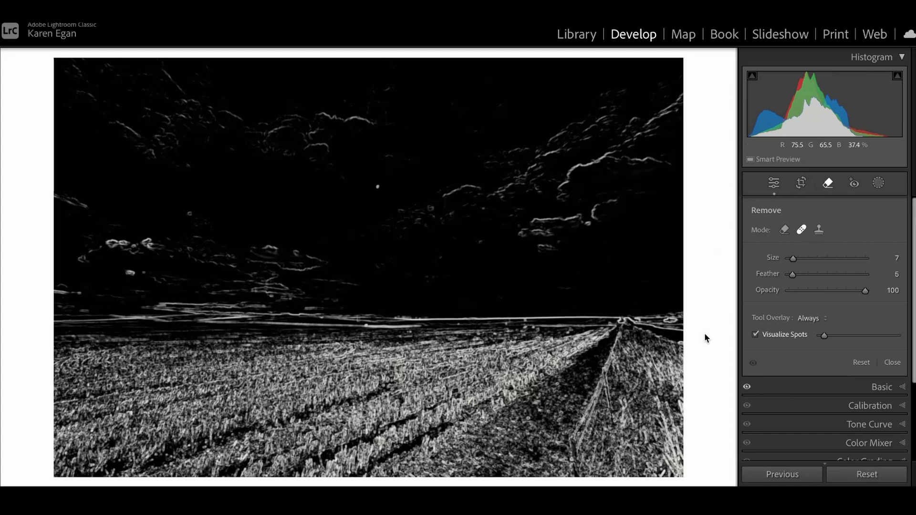
click(755, 335)
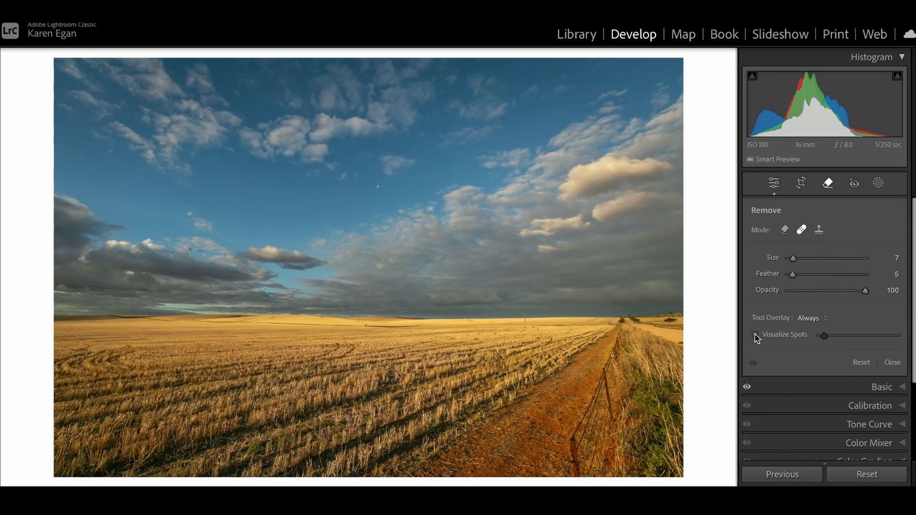
Step: Turn on Visualize Spots with a lower threshold, heal three spots in the dark clouds at the sky's left, and close the Remove tool
click(757, 336)
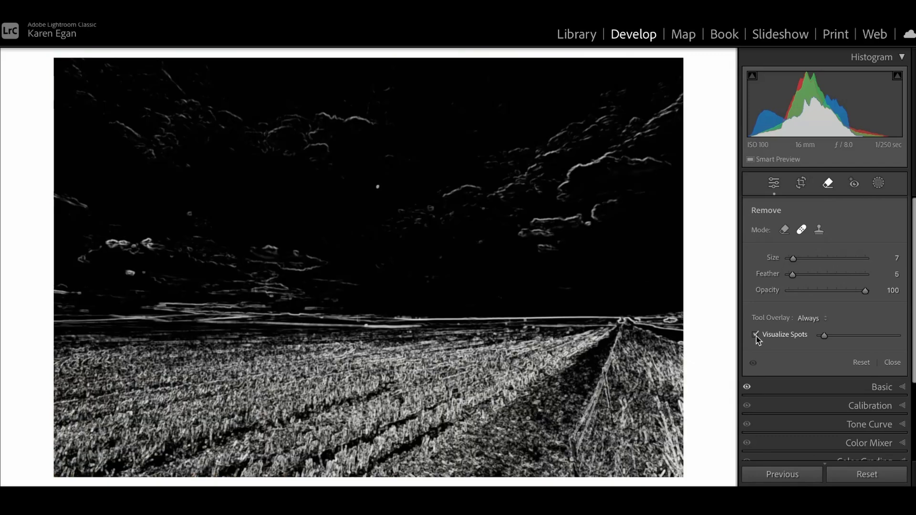
drag(824, 336, 798, 338)
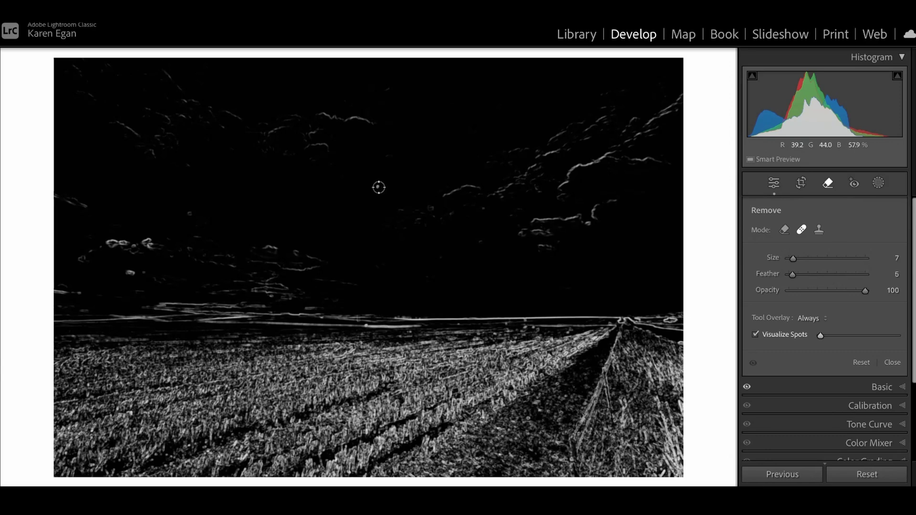
mouse_move(119, 276)
mouse_down()
mouse_move(129, 268)
mouse_move(139, 276)
mouse_up()
click(893, 390)
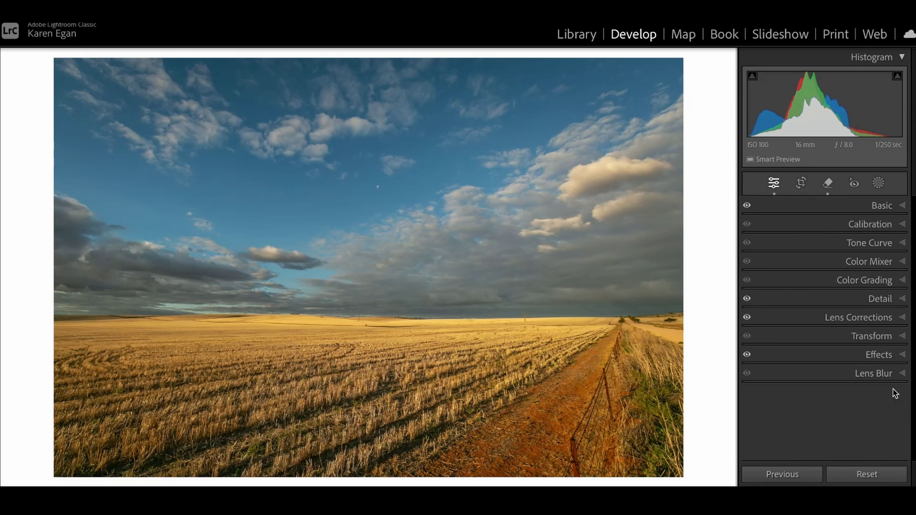
Step: Reopen the Remove tool to review the healed cloud spots, comparing the field photo with Visualize Spots on and off
key(q)
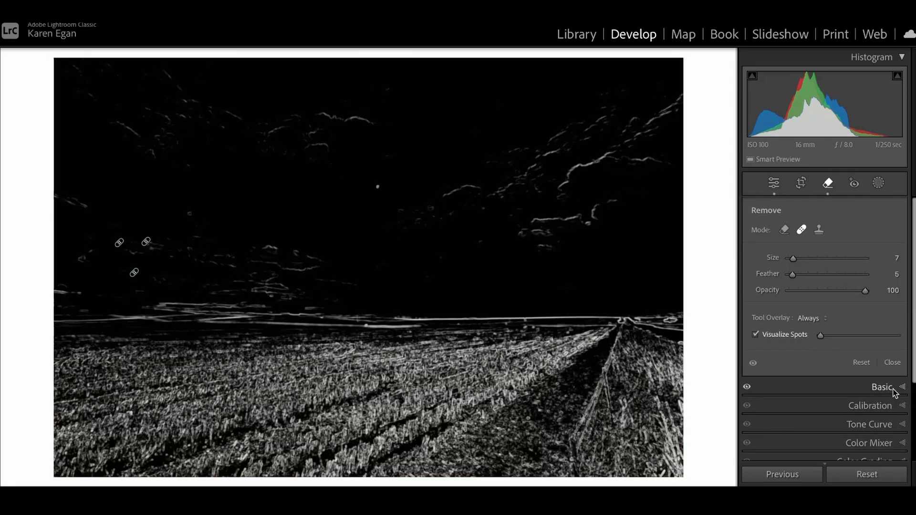
click(755, 334)
click(892, 362)
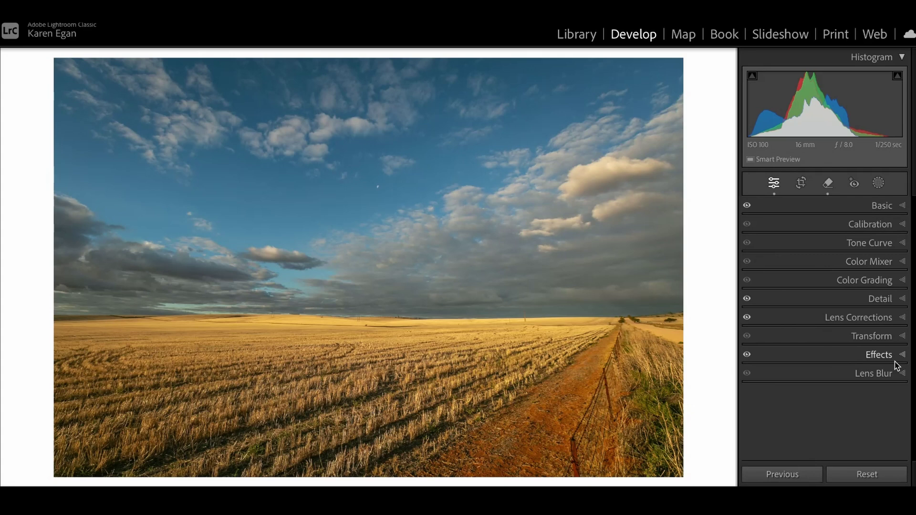
key(q)
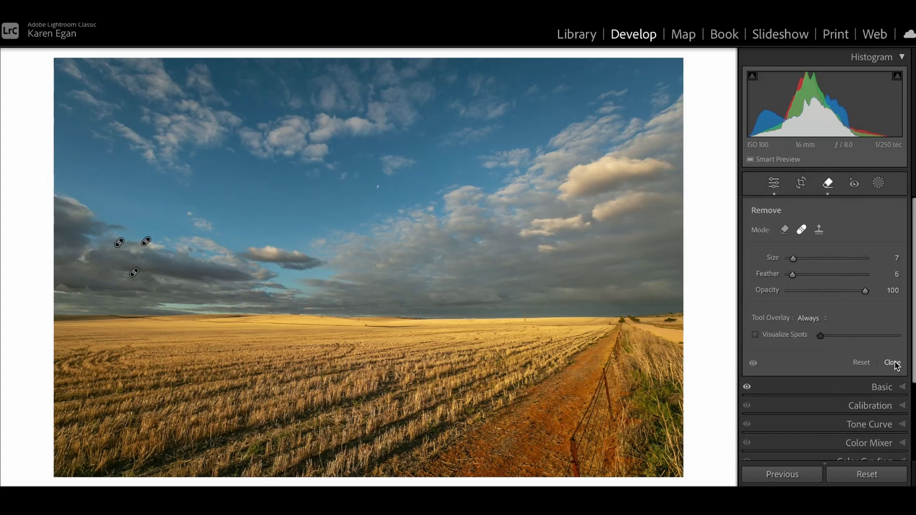
click(755, 334)
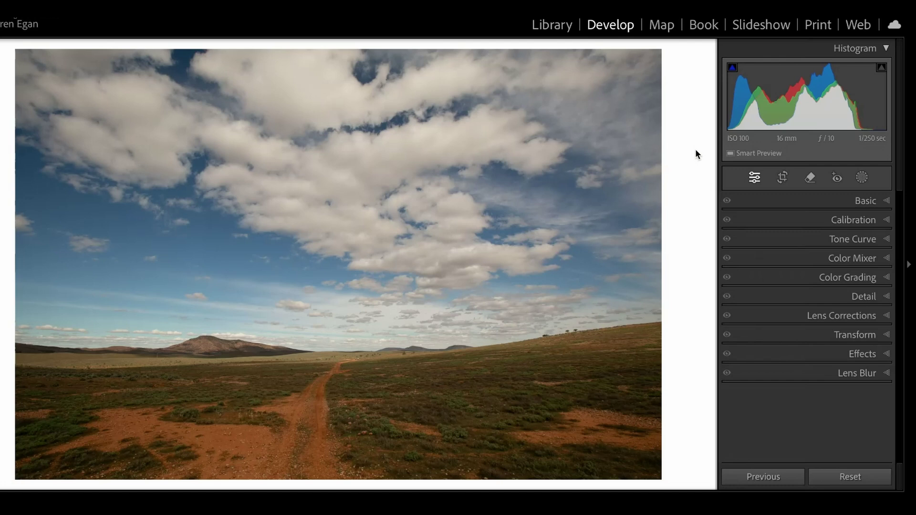
Step: Set Exposure to +0.65, Whites to +14 and Blacks to -4 on the red dirt track photo
click(811, 201)
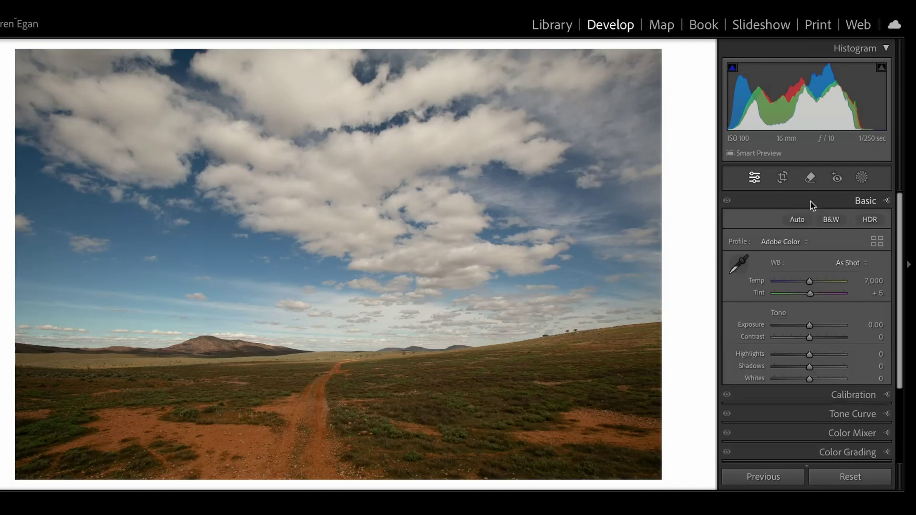
drag(810, 326, 815, 328)
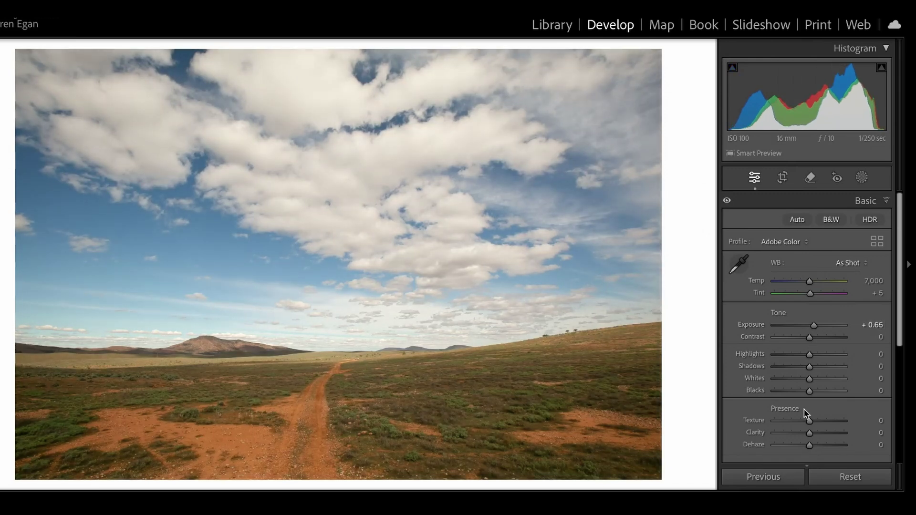
drag(809, 379, 808, 392)
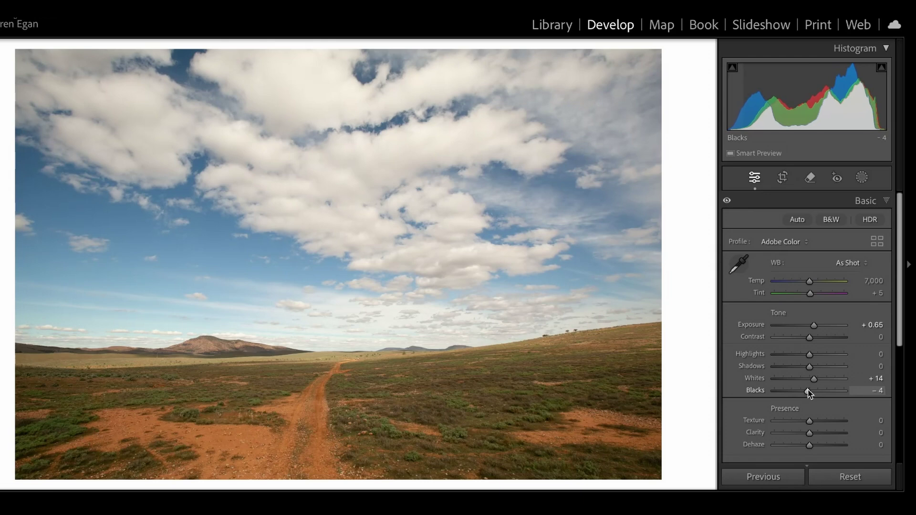
Step: Set the track photo's Color Mixer saturation to -6 for Blue, +23 for Yellow and +14 for Orange
scroll(807, 399, down, 5)
click(806, 393)
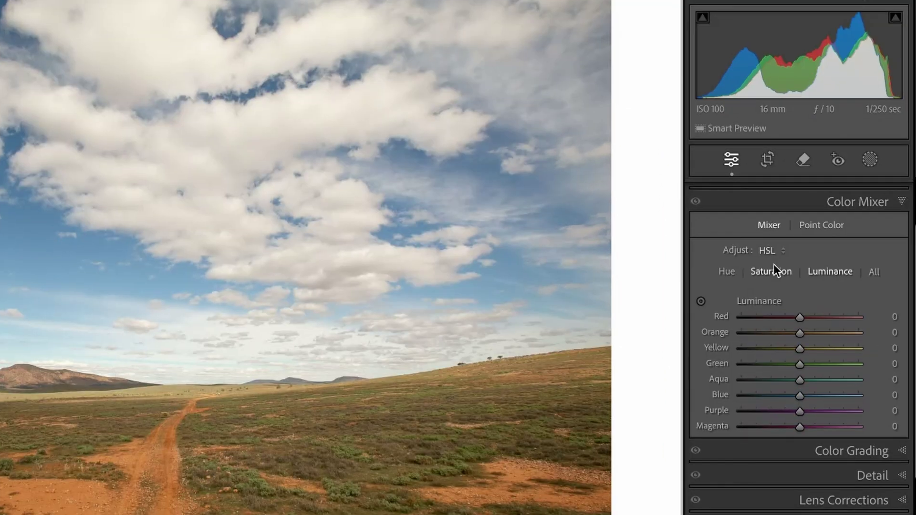
click(786, 312)
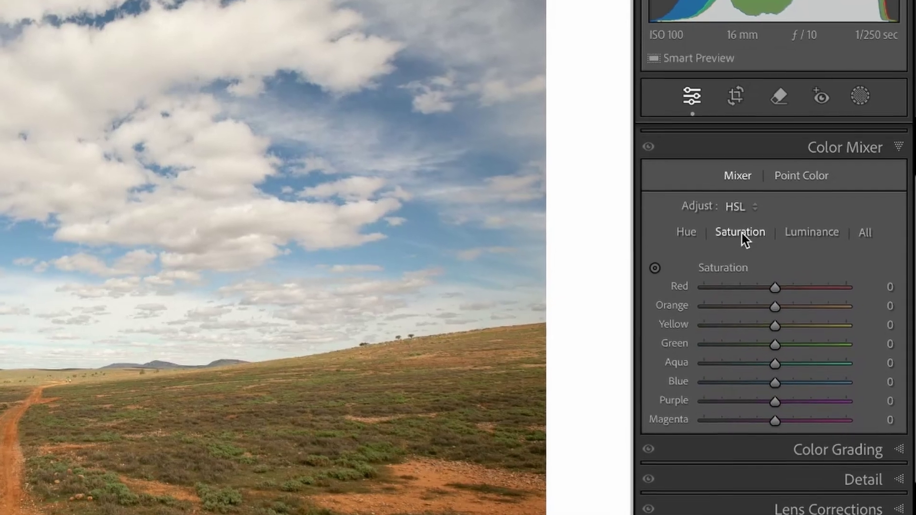
drag(775, 382, 806, 372)
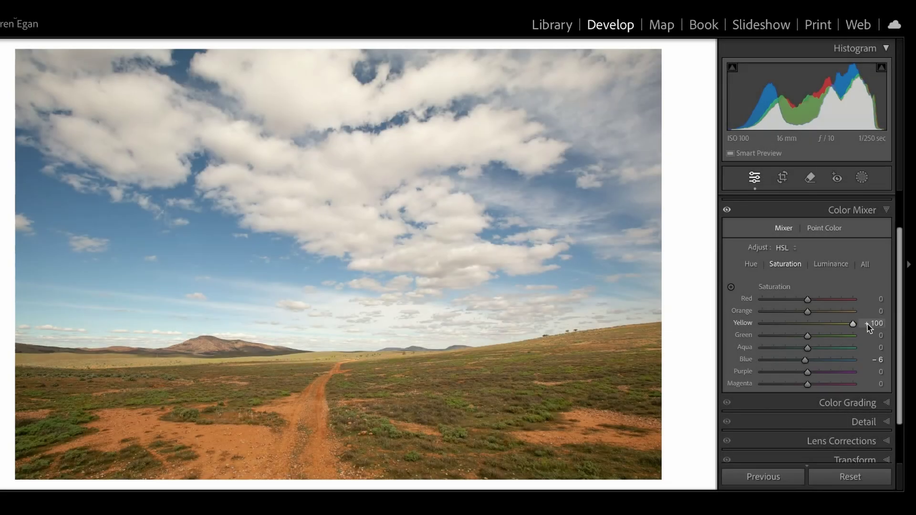
drag(868, 328, 818, 329)
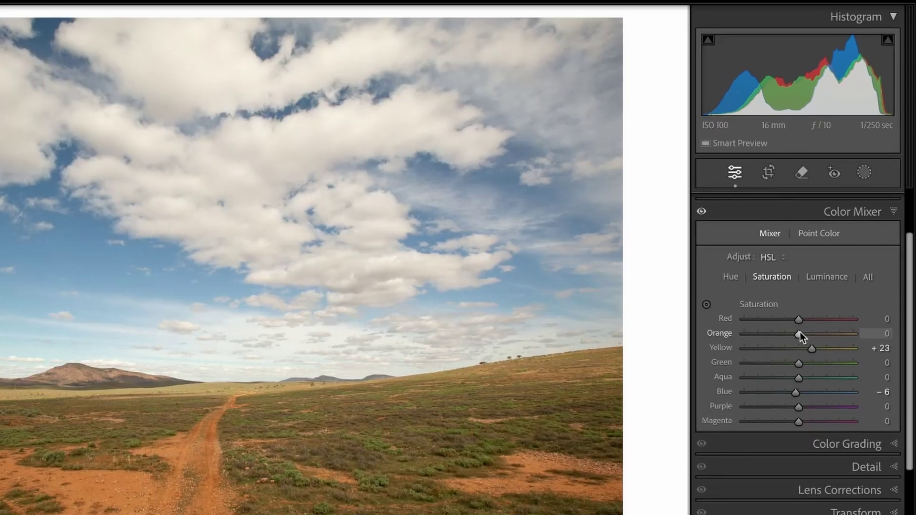
drag(797, 335, 815, 314)
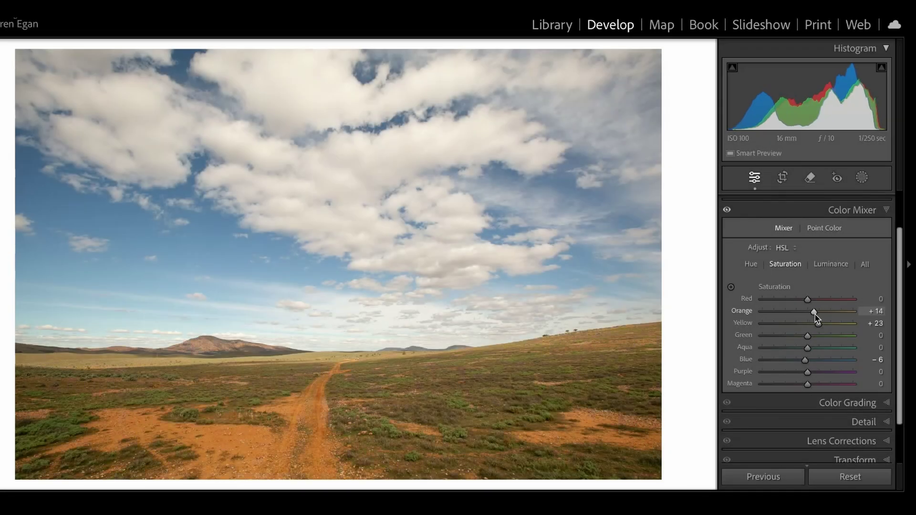
Step: Set the track photo's Blue luminance to -11 in the Color Mixer and adjust the Orange luminance
click(830, 264)
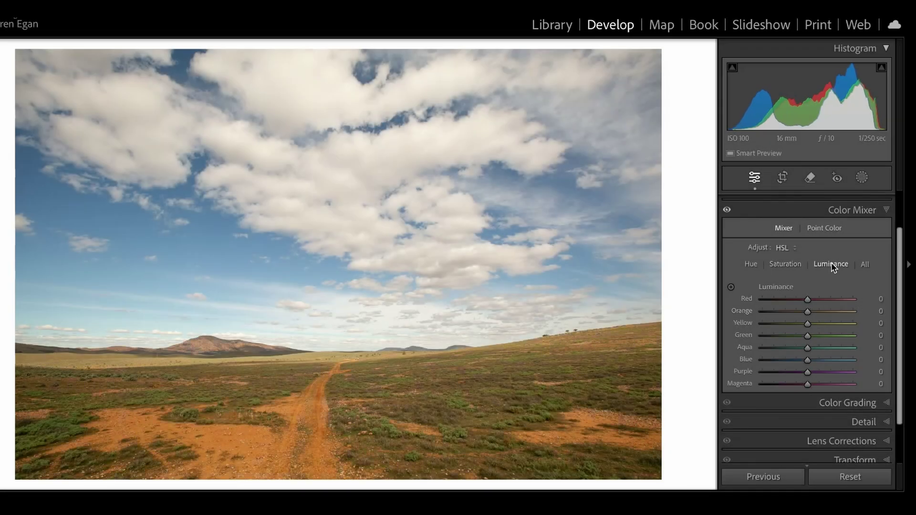
drag(807, 359, 828, 364)
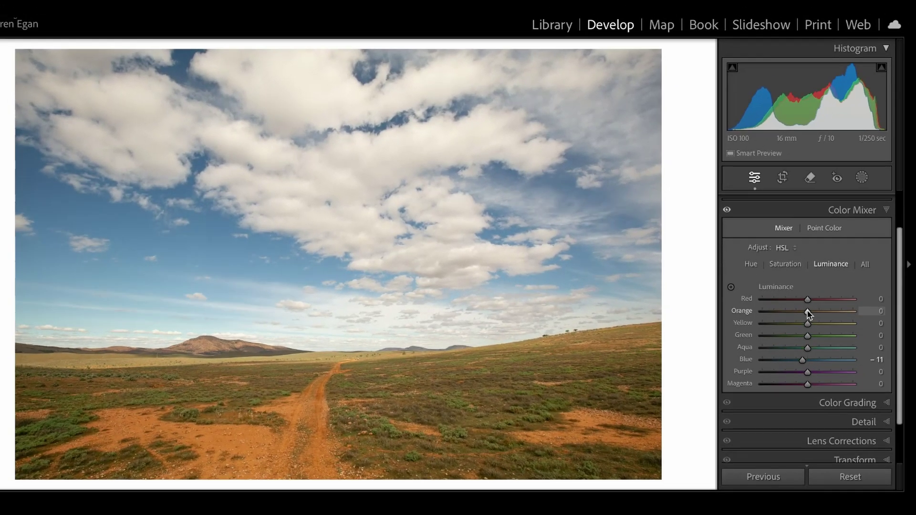
drag(807, 310, 815, 327)
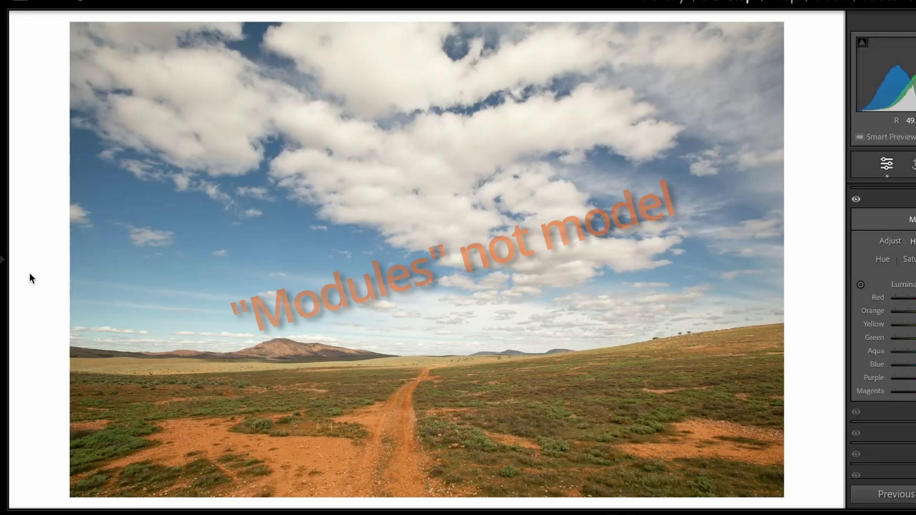
Step: Add 2015-04 Camel3-253.CR2 to the filmstrip selection alongside the active track photo
mouse_move(3, 260)
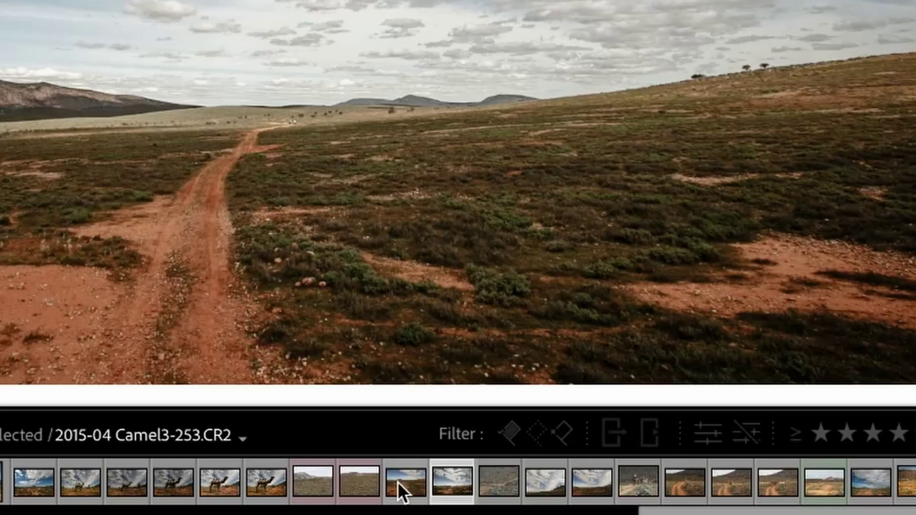
click(397, 482)
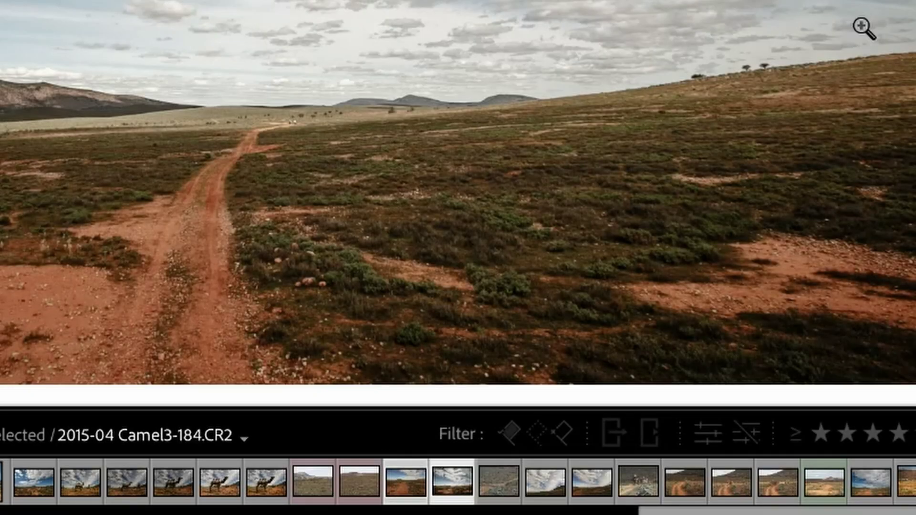
click(417, 474)
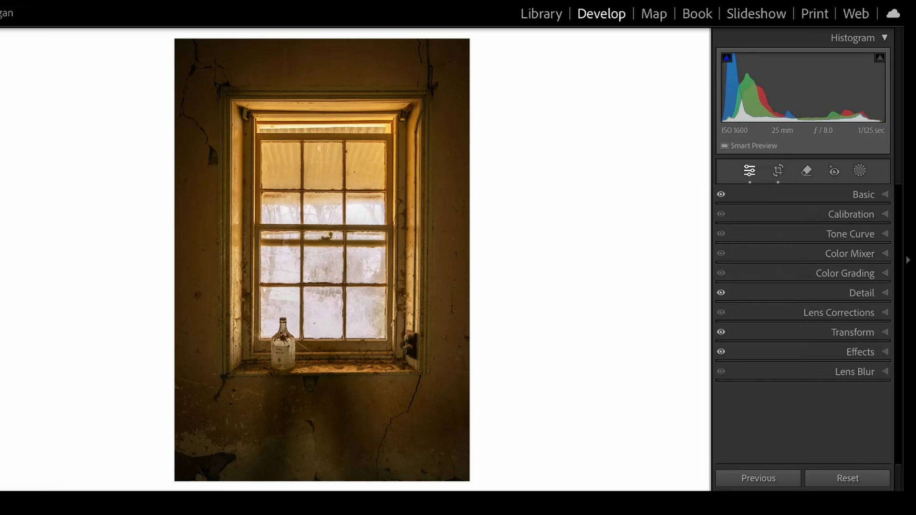
Step: Enable Remove Chromatic Aberration and Profile Corrections on the old window photo, toggling the profile to compare before and after
click(784, 314)
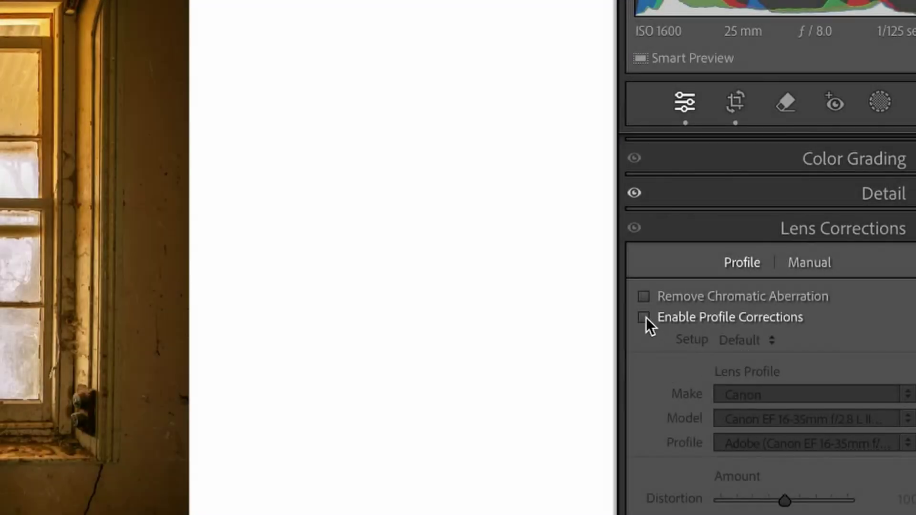
click(644, 296)
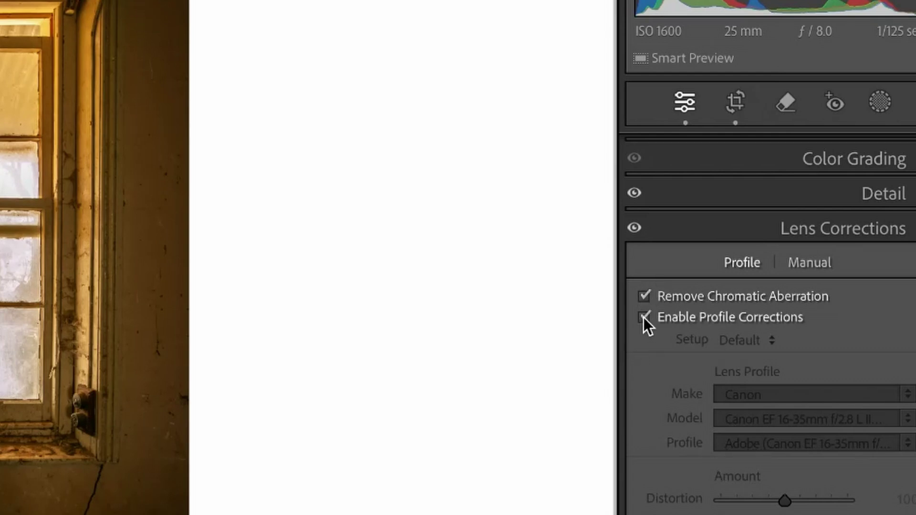
click(643, 317)
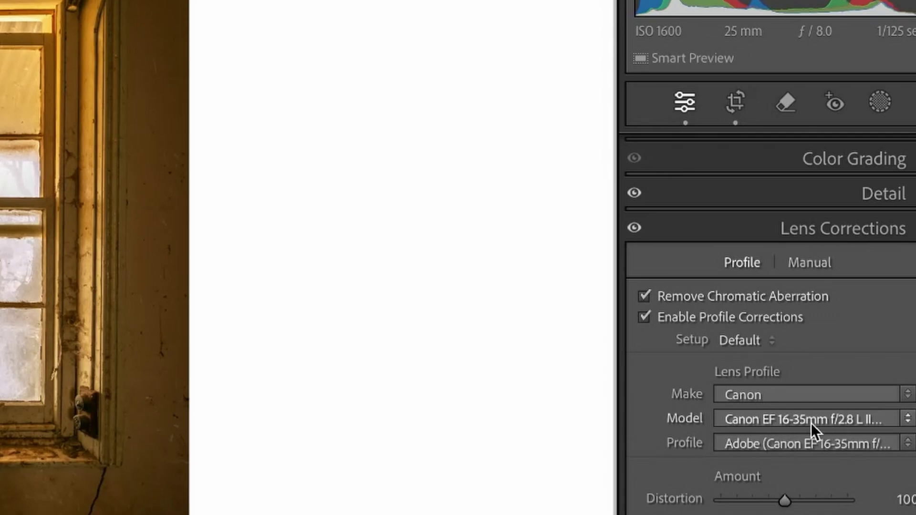
click(647, 315)
click(648, 315)
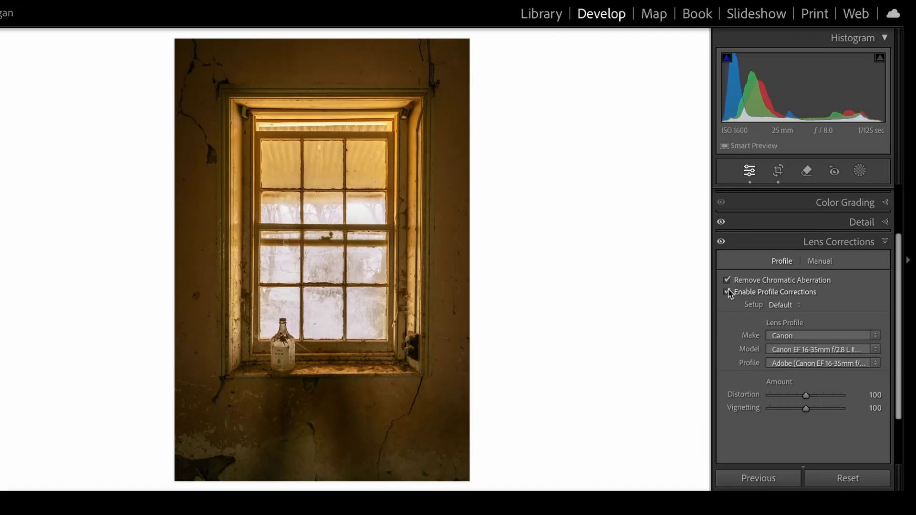
click(726, 288)
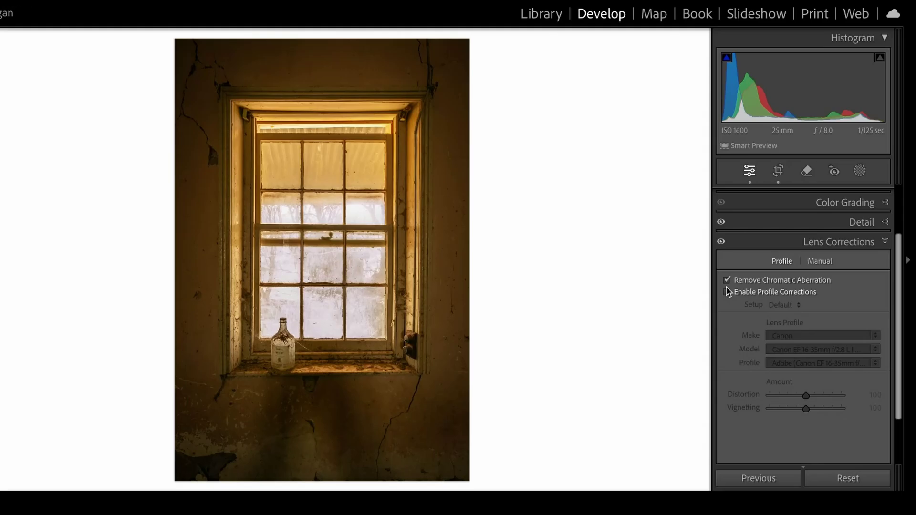
click(726, 287)
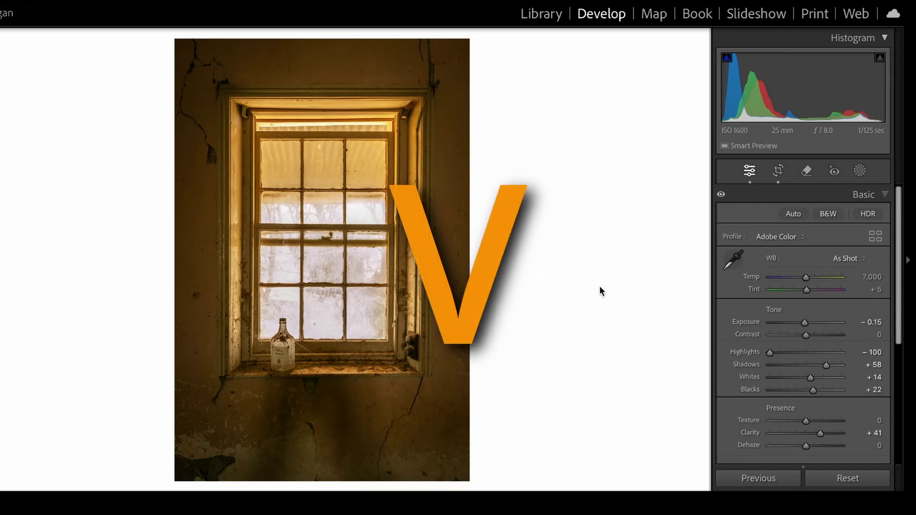
Step: Convert the window photo to black and white with Texture +41, Clarity +17, Shadows +98 and Blacks +56, and fine-tune its Exposure
key(v)
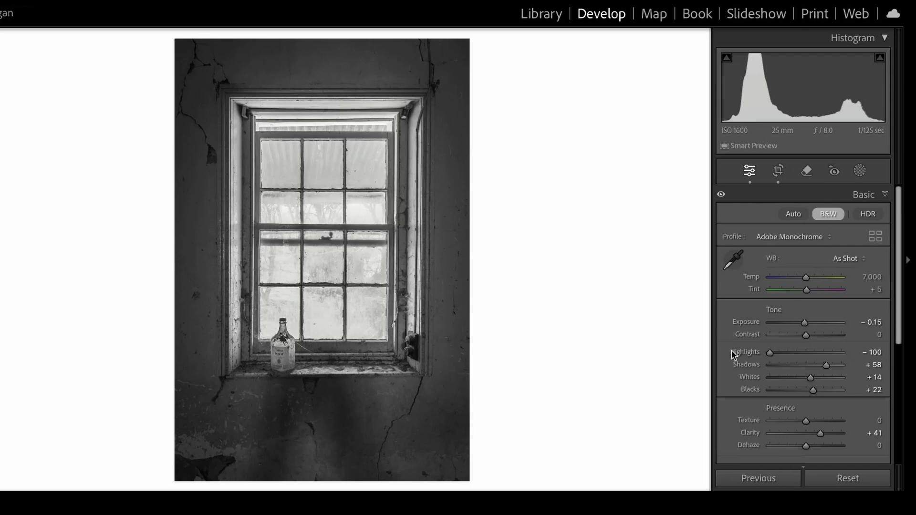
scroll(802, 400, down, 2)
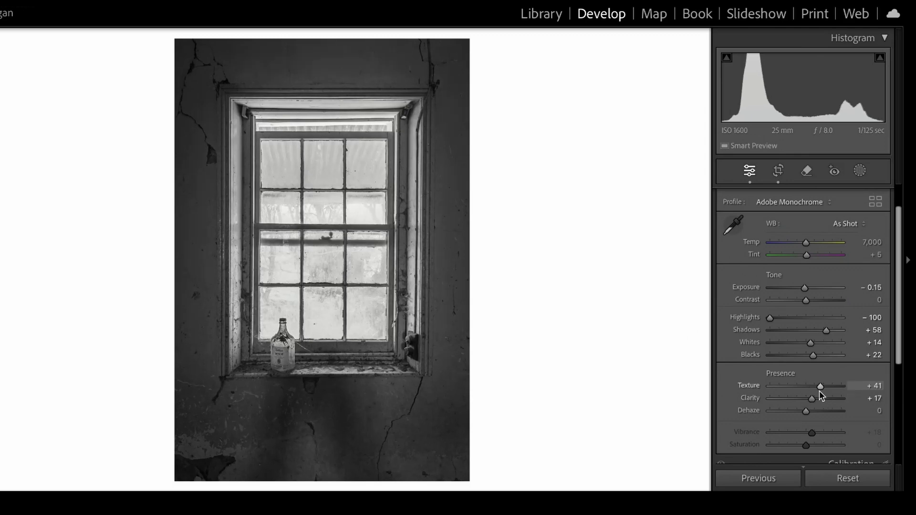
scroll(774, 325, up, 2)
drag(812, 388, 802, 389)
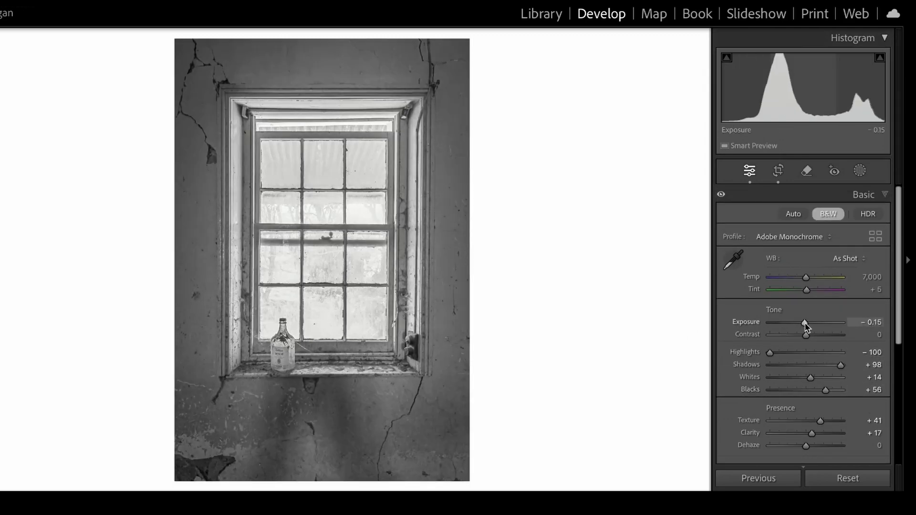
drag(803, 321, 802, 325)
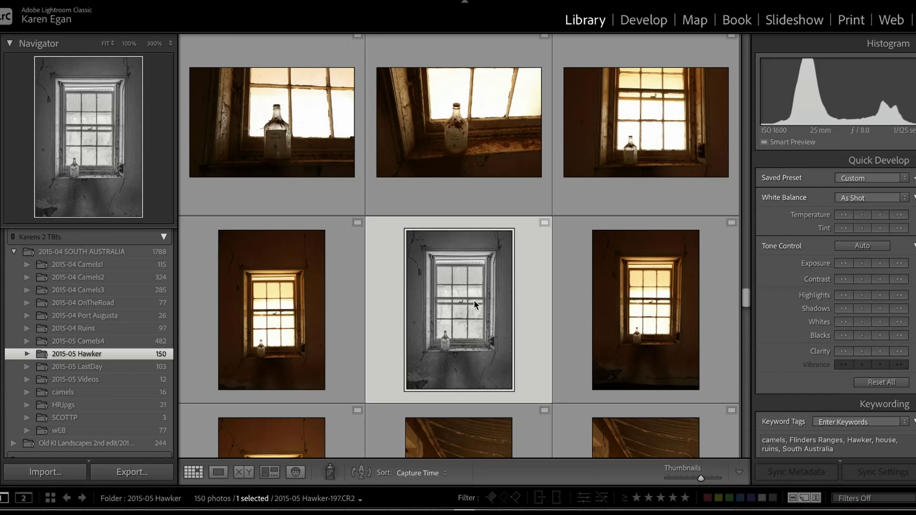
Step: Review the window photo's export settings, covering export location, subfolder, file naming, JPEG file settings, resolution, metadata and watermarking
click(132, 472)
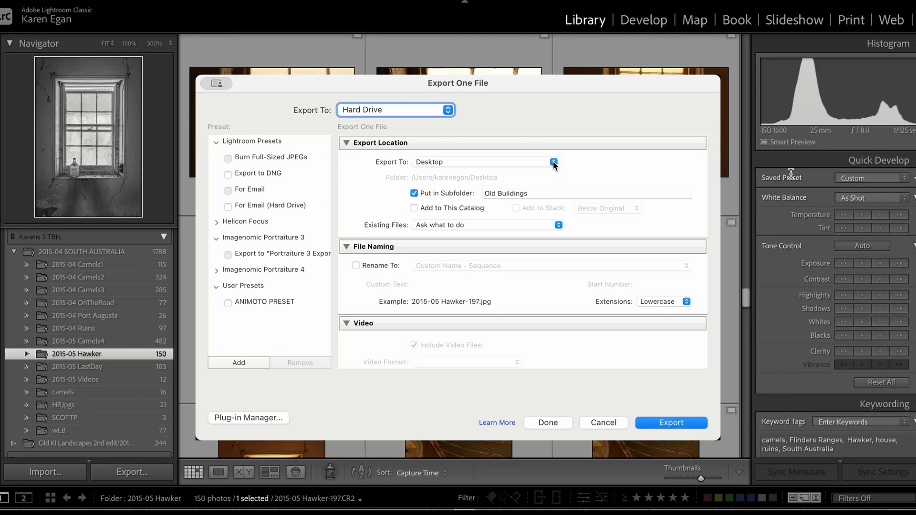
click(547, 194)
scroll(547, 194, down, 5)
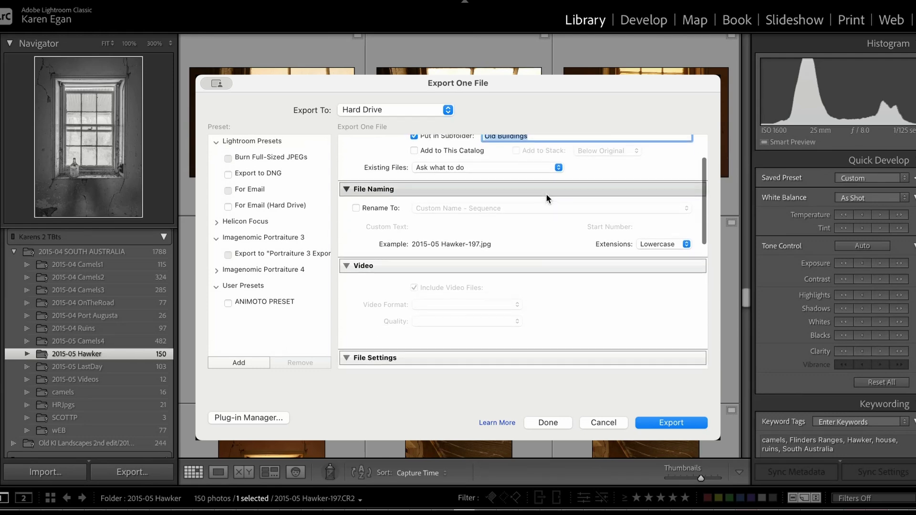
scroll(547, 195, down, 8)
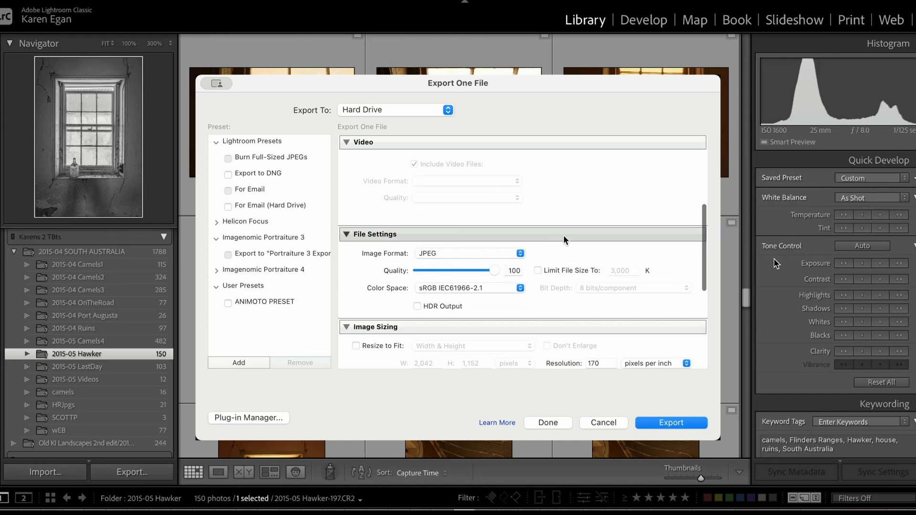
scroll(560, 244, down, 6)
scroll(561, 245, down, 2)
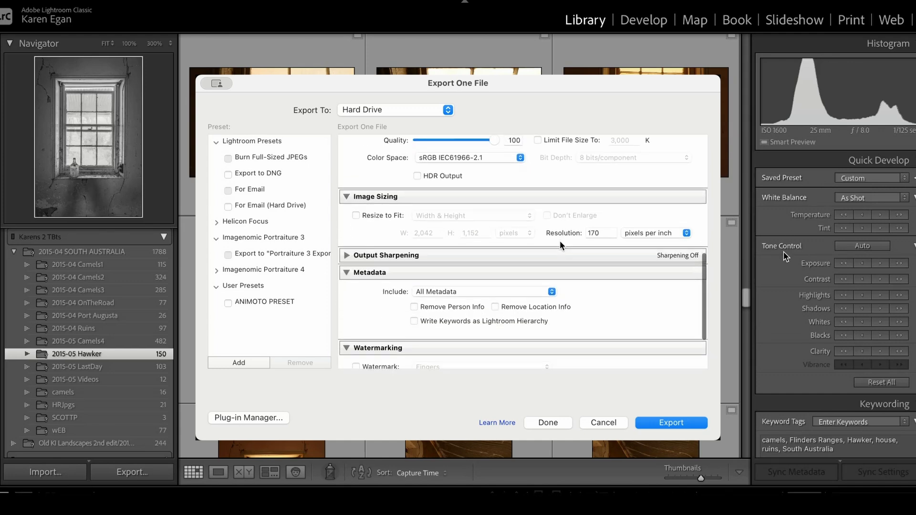
double_click(605, 228)
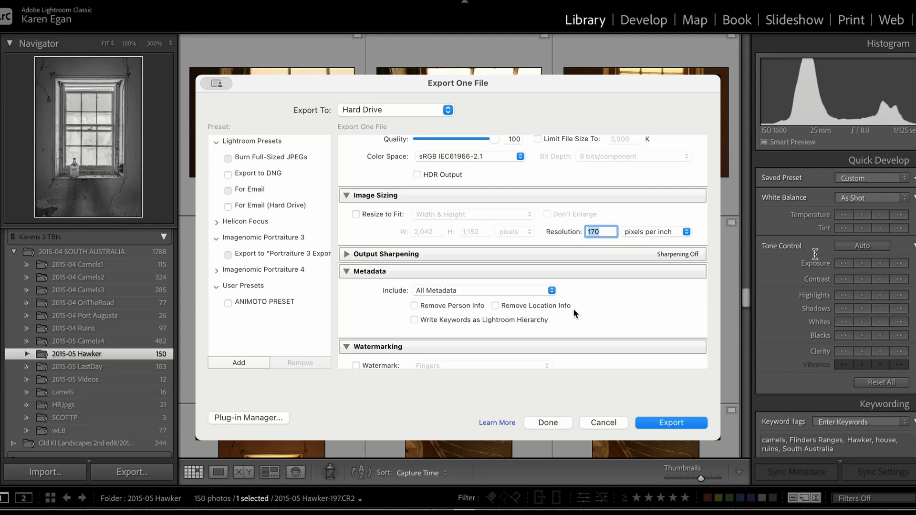
scroll(573, 308, down, 2)
click(510, 253)
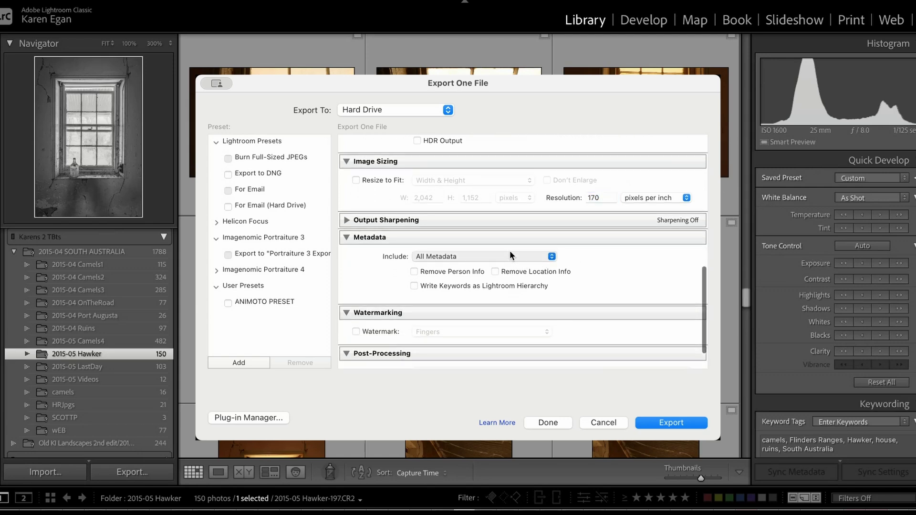
scroll(547, 267, down, 2)
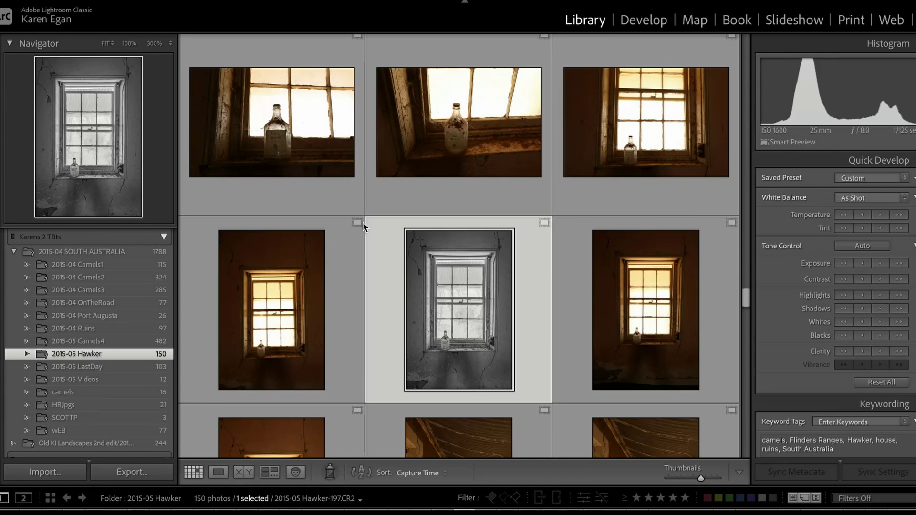
Step: Add the black-and-white window photo to the Quick Collection, select four surrounding window photos with it, and make 2015-05 Hawker-198.CR2 the active photo
key(b)
ctrl+click(569, 322)
ctrl+click(458, 122)
ctrl+click(272, 122)
ctrl+click(285, 317)
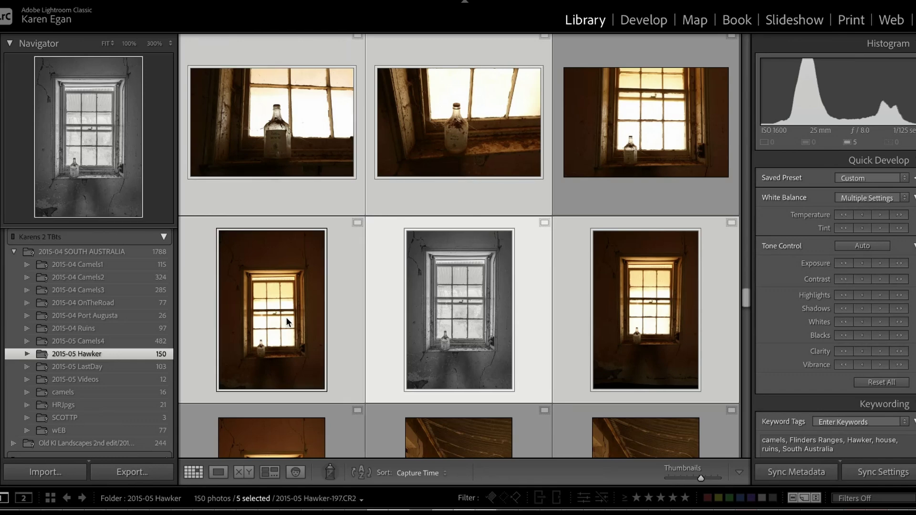
key(Right)
Step: Open the Quick Collection in the catalog and look over the collected photos
scroll(96, 314, down, 15)
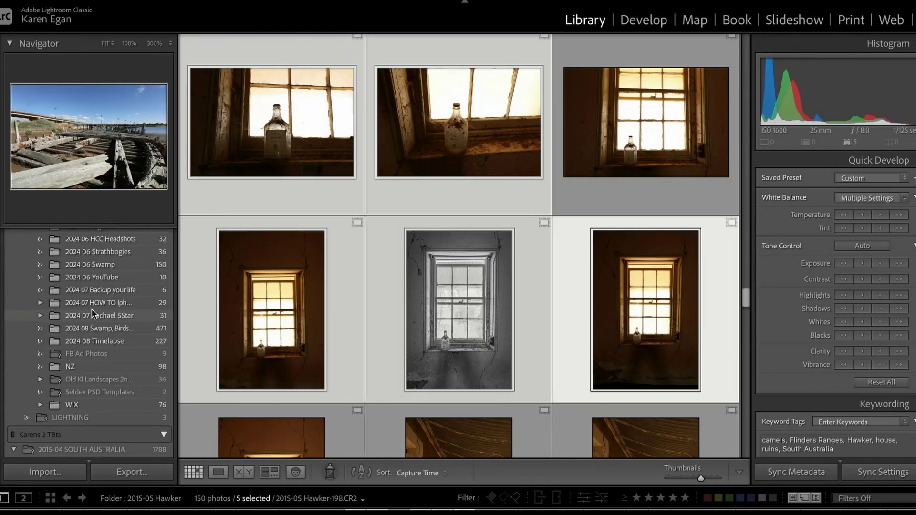
scroll(93, 313, up, 20)
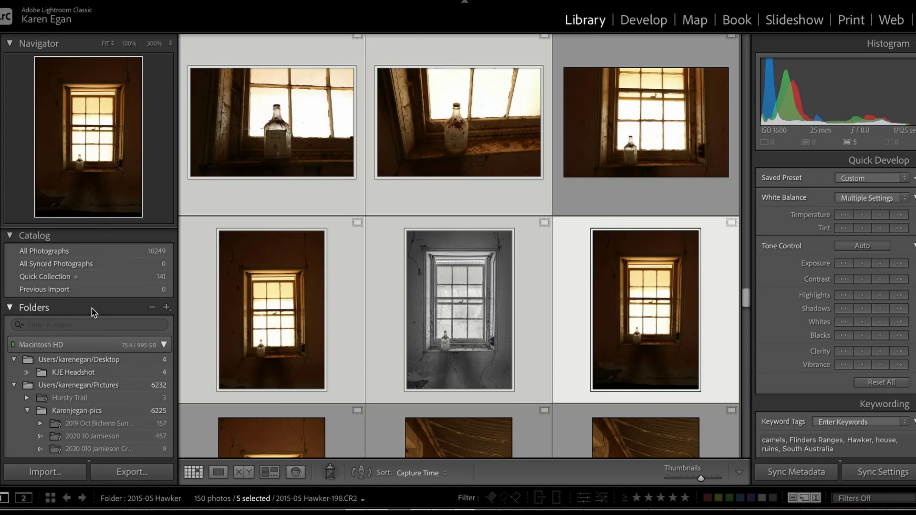
click(51, 276)
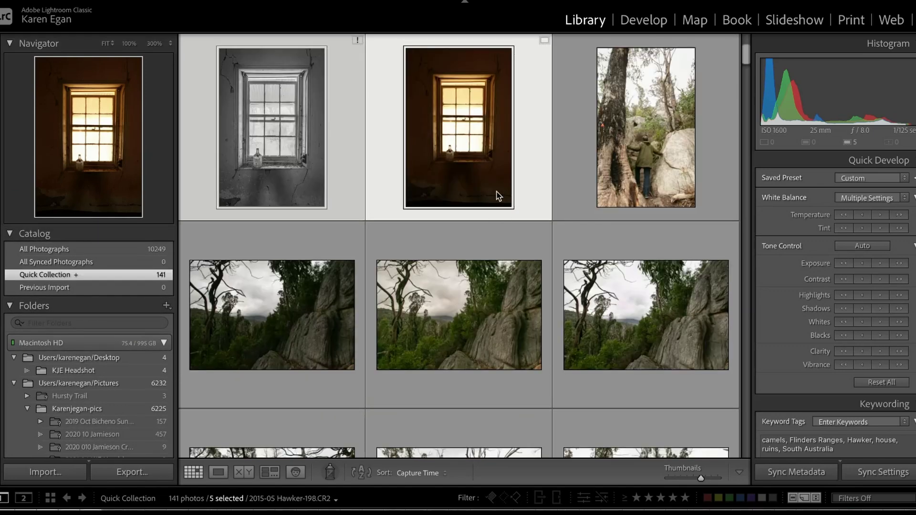
scroll(496, 191, up, 3)
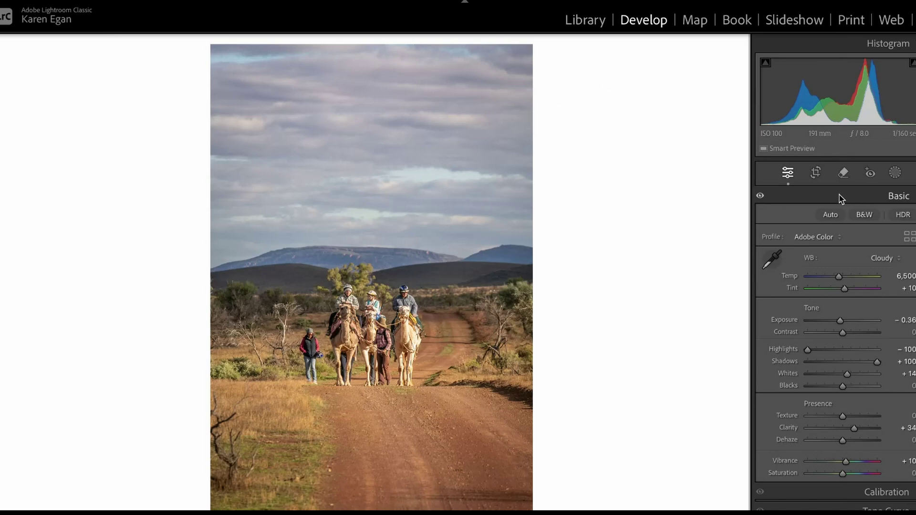
Step: Collapse the Basic adjustments and apply Lens Blur to the photo of the camel riders on the dirt track
click(840, 198)
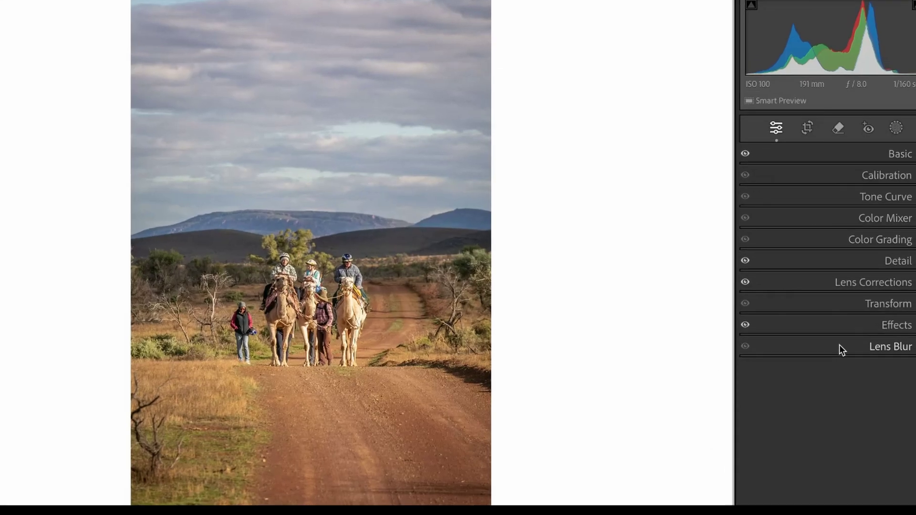
click(845, 368)
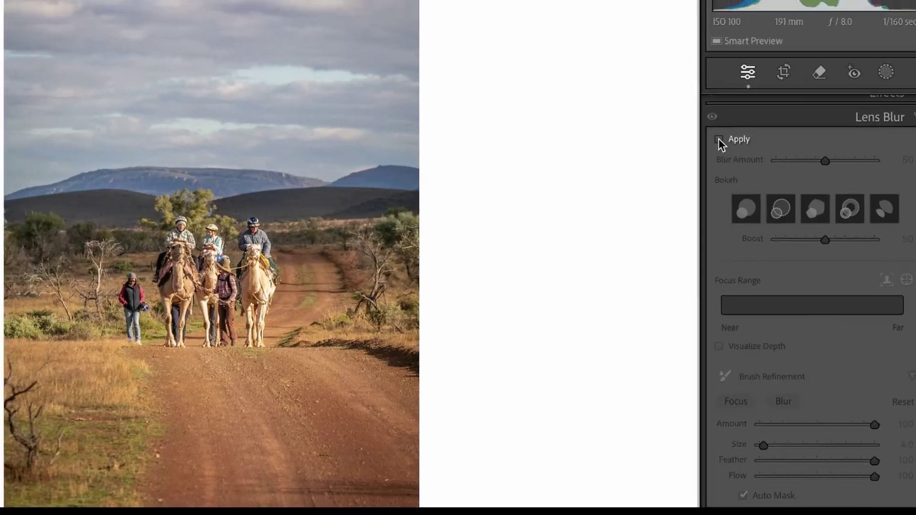
click(711, 114)
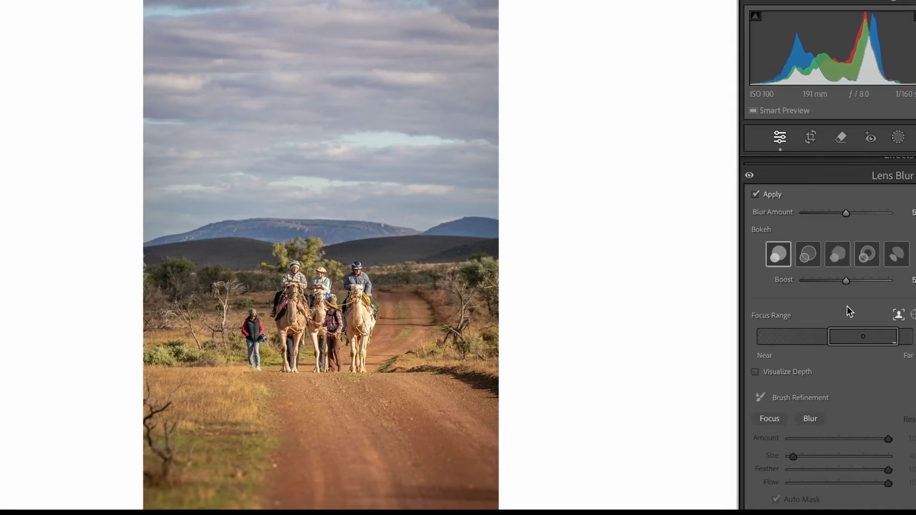
Step: Shift the Lens Blur focus range nearer and narrow it around the camel riders, temporarily visualizing depth to guide the adjustment
drag(857, 339, 836, 318)
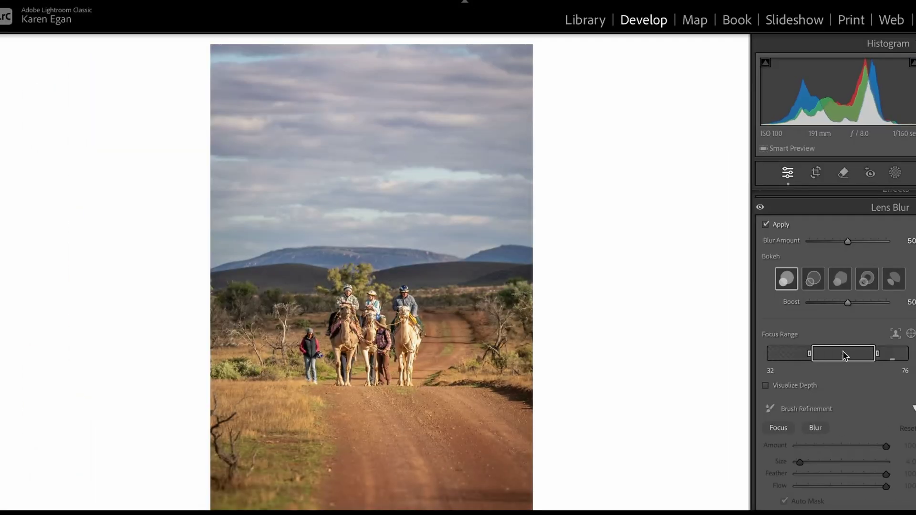
drag(843, 356, 844, 354)
click(766, 387)
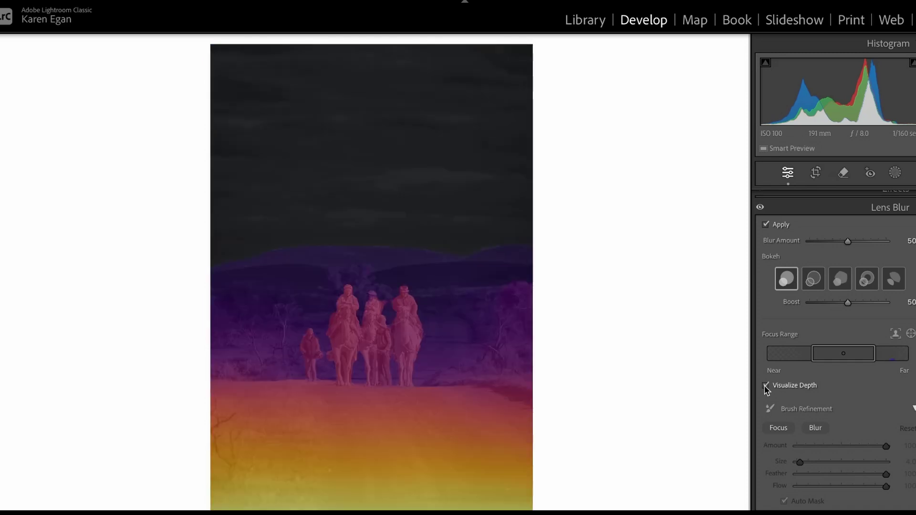
drag(844, 356, 822, 359)
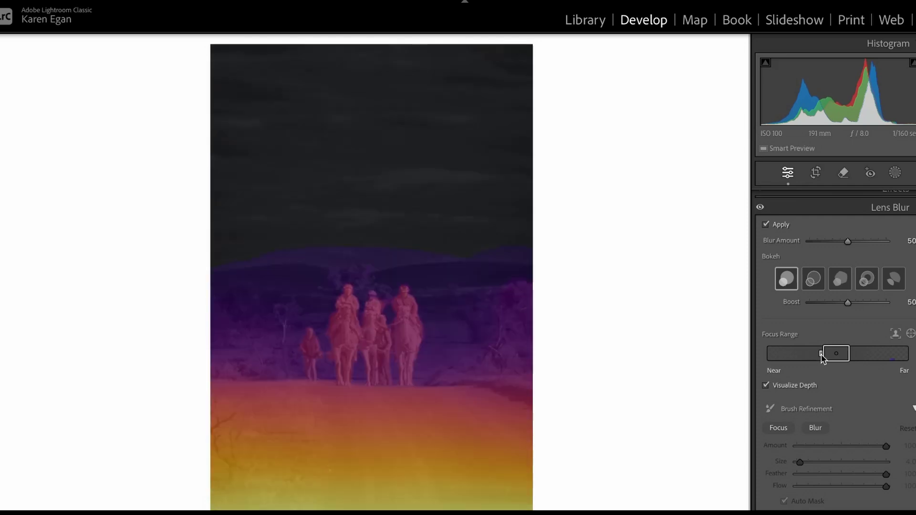
click(766, 384)
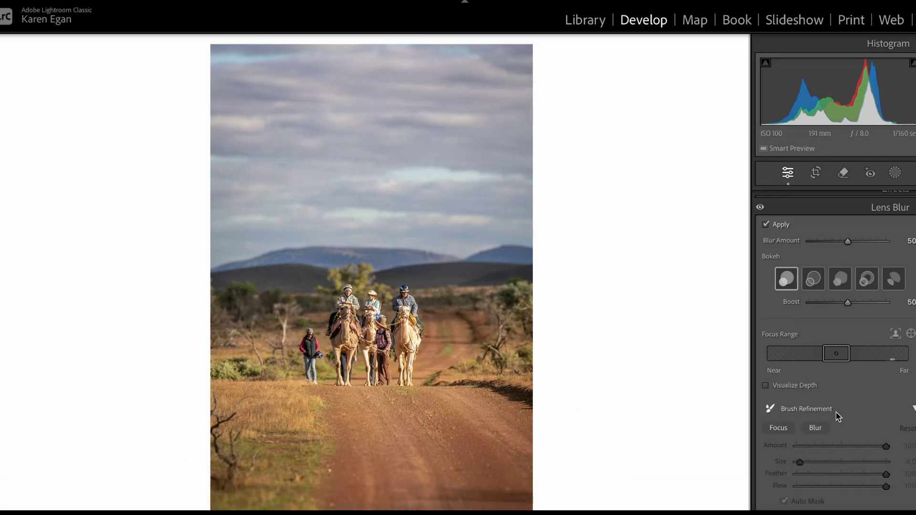
scroll(873, 416, down, 1)
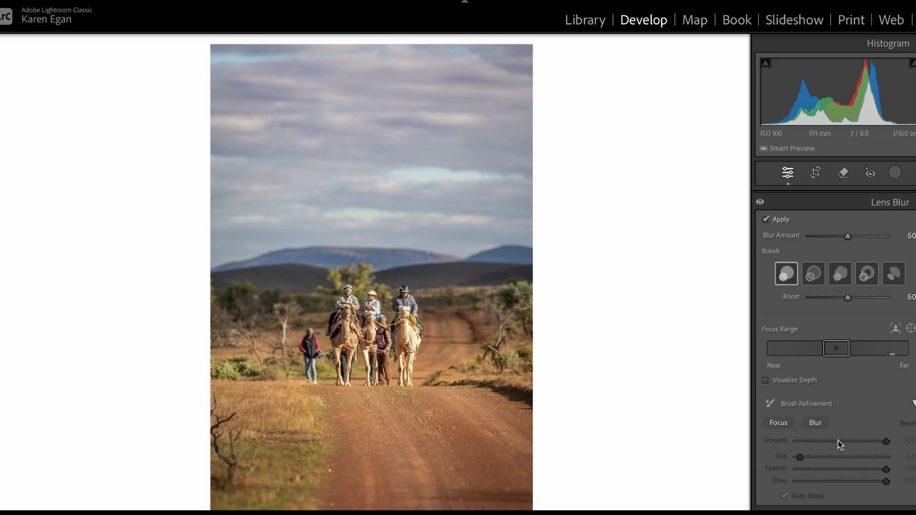
scroll(838, 443, up, 5)
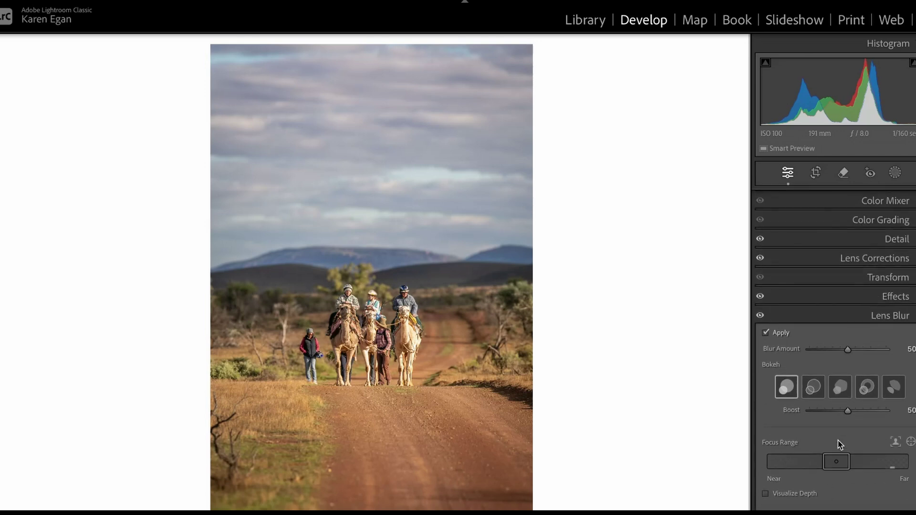